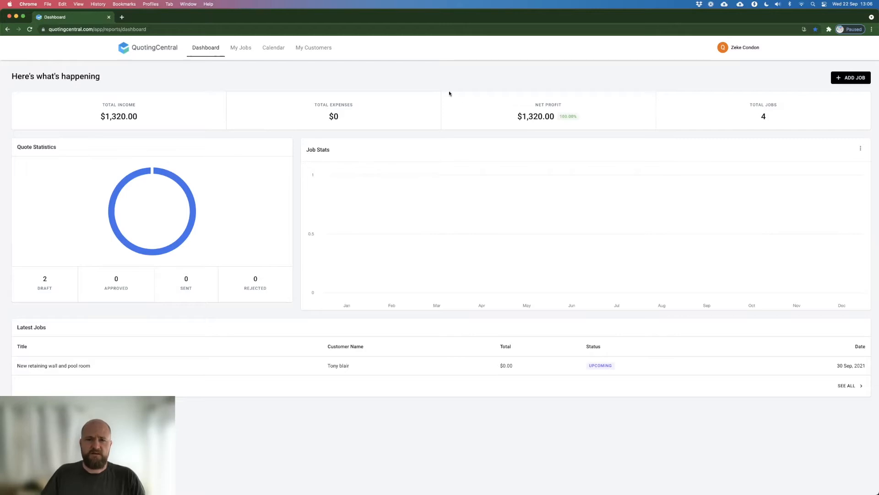
Step: Open the account settings and examine the profile and company details
click(741, 48)
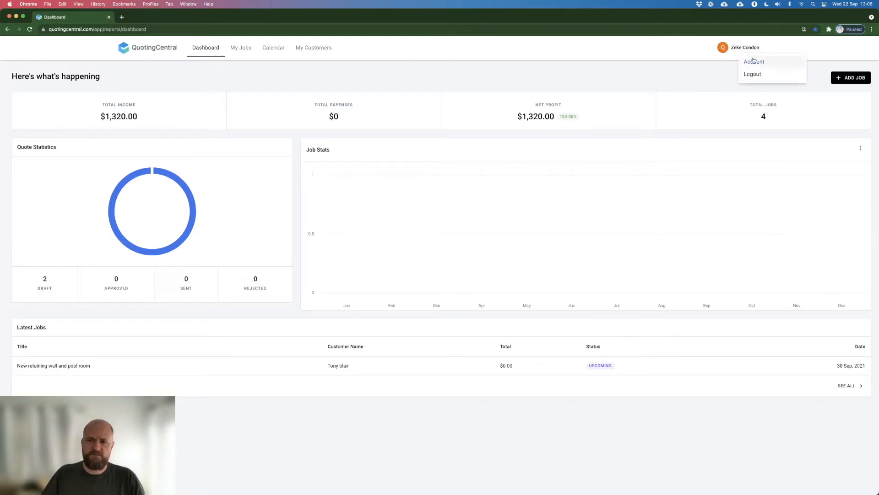
click(753, 61)
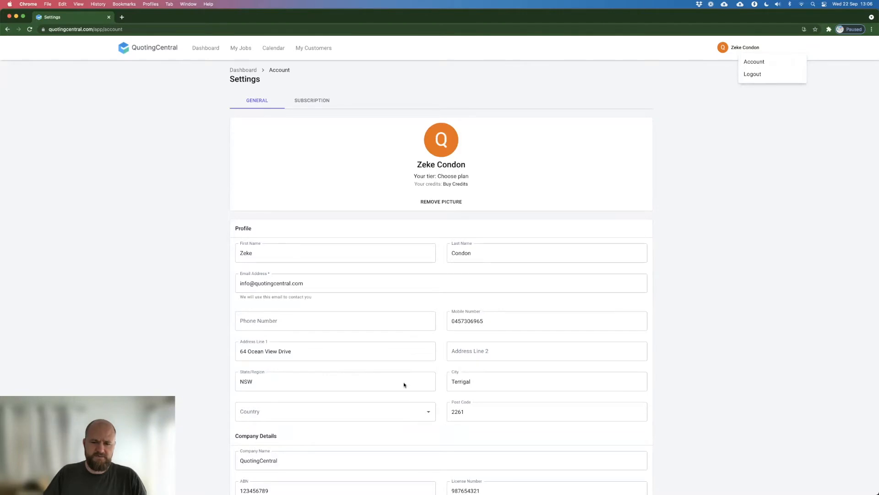
scroll(762, 375, down, 2)
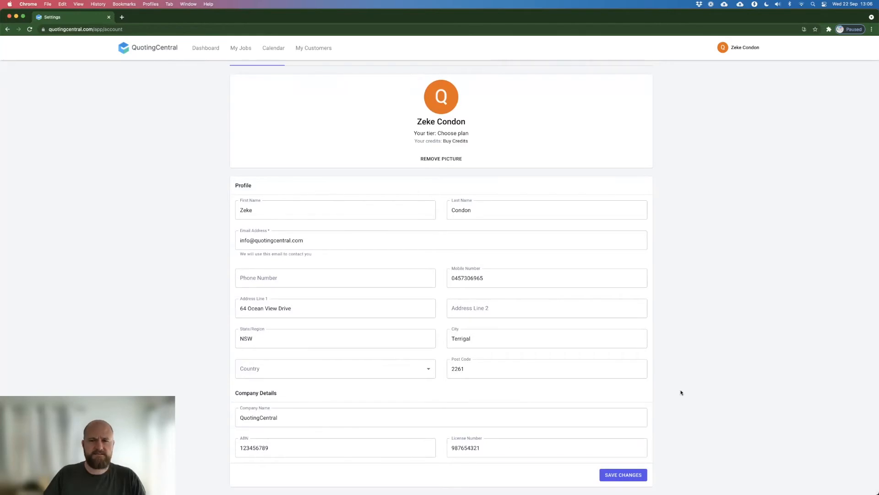
scroll(681, 390, up, 2)
scroll(422, 350, down, 1)
scroll(422, 349, down, 1)
scroll(422, 349, up, 2)
scroll(422, 349, down, 1)
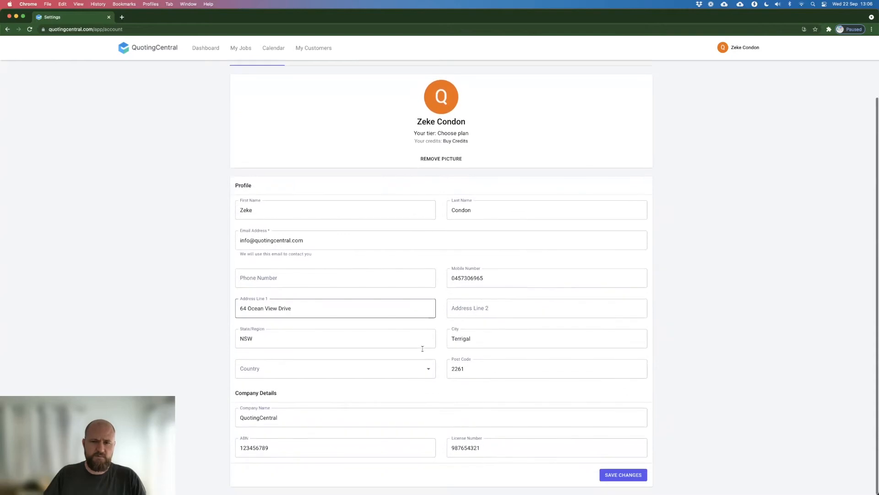
scroll(422, 348, up, 2)
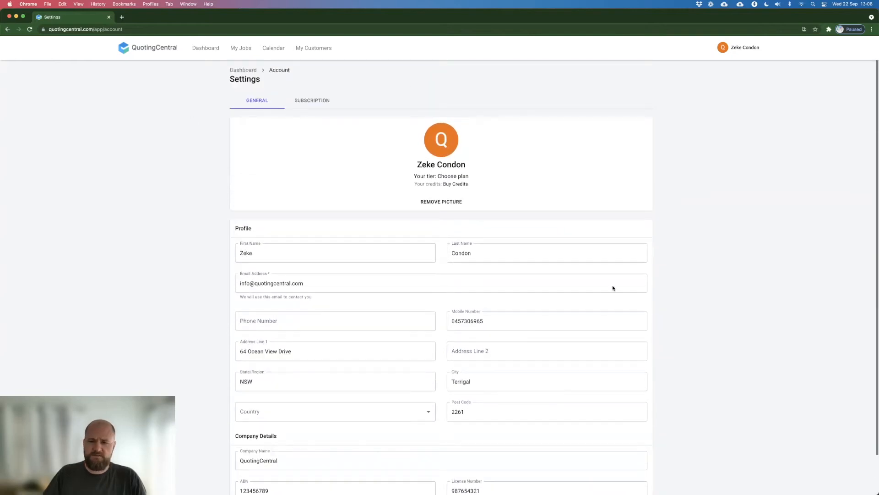
scroll(564, 402, down, 2)
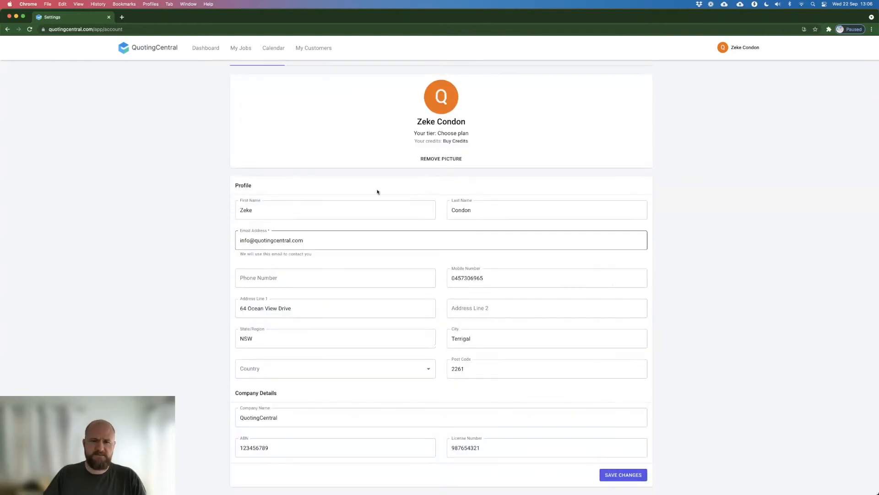
scroll(187, 161, up, 2)
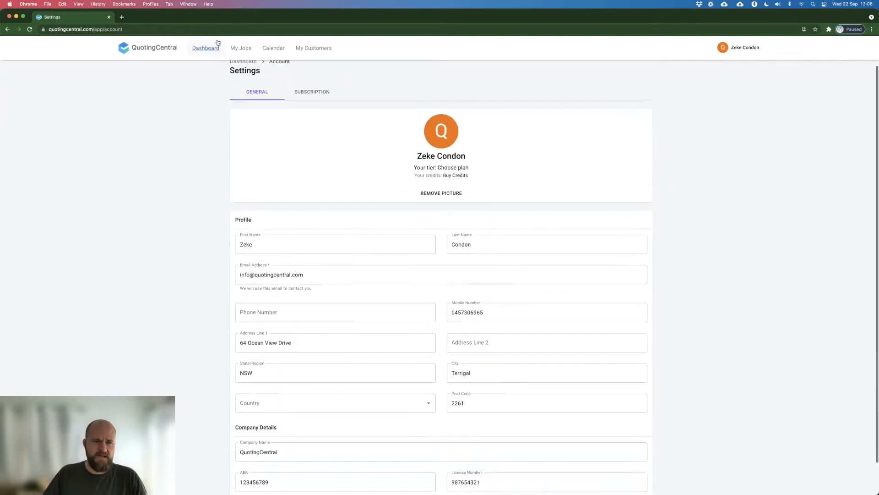
Step: Return to the dashboard, then view all jobs by status in the Kanban view of My Jobs
click(211, 48)
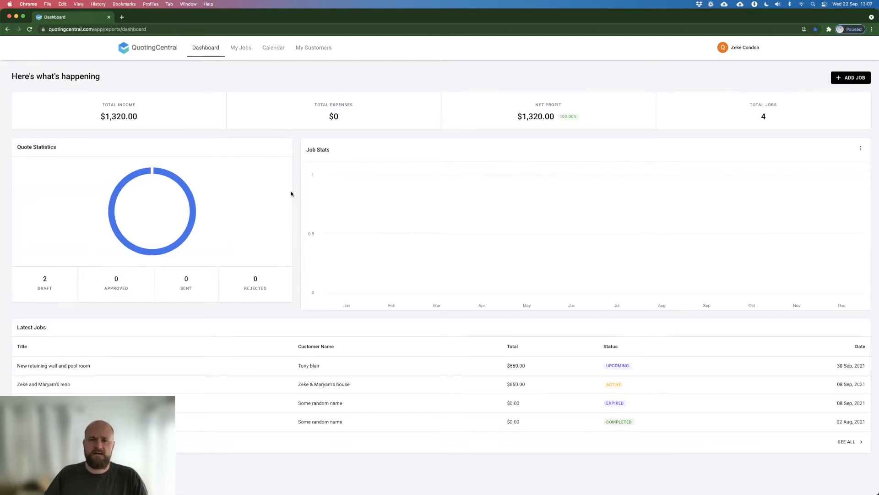
click(243, 48)
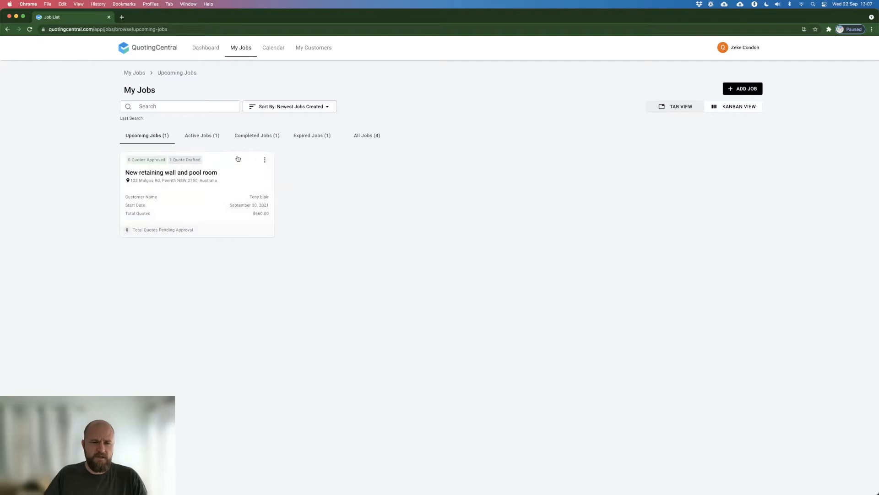
click(728, 107)
drag(324, 208, 328, 210)
mouse_move(411, 213)
mouse_down()
mouse_move(291, 213)
mouse_move(406, 224)
mouse_up()
mouse_move(153, 205)
mouse_down()
mouse_move(248, 223)
mouse_move(169, 202)
mouse_up()
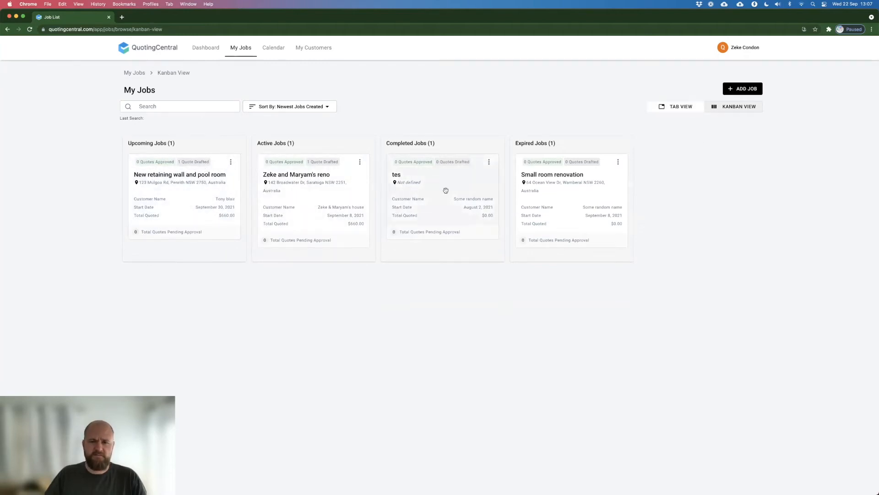
Step: Switch the jobs to Tab View and look through the active, completed, expired and all jobs lists
click(676, 107)
click(206, 135)
click(258, 137)
click(323, 134)
click(360, 136)
click(255, 136)
click(202, 138)
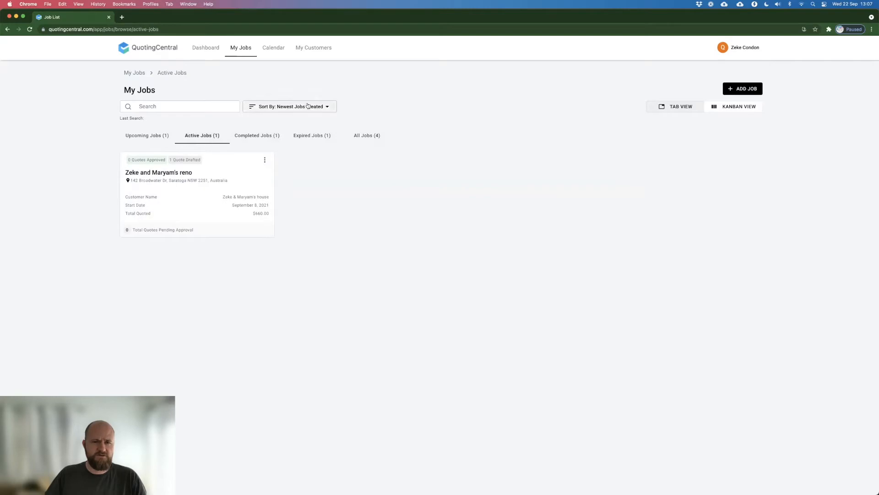
Step: Open the job calendar and view it by month, week, day and agenda
click(273, 48)
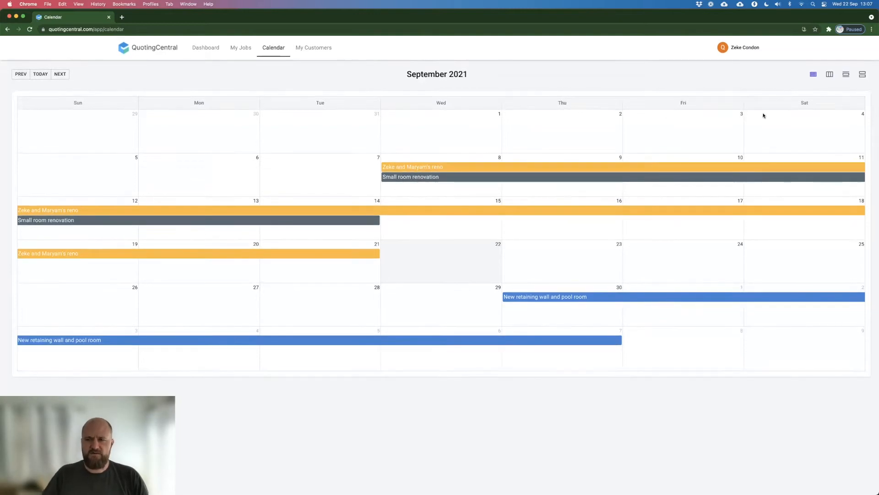
click(830, 74)
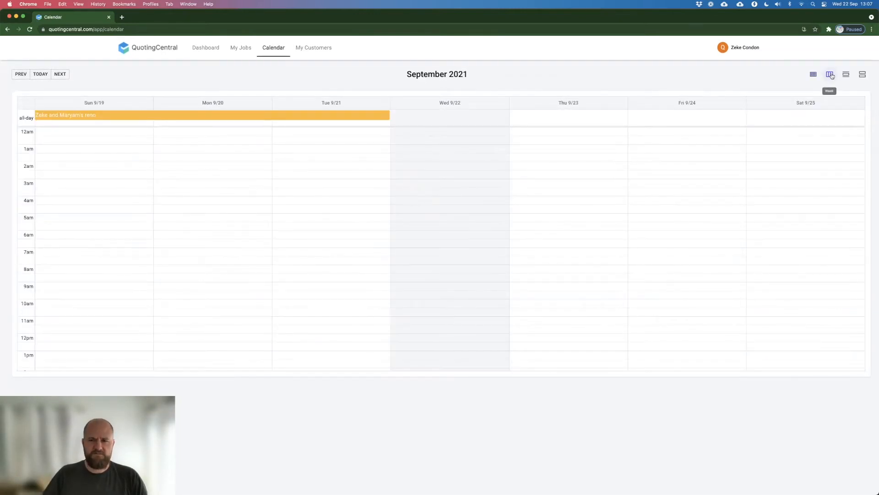
click(846, 75)
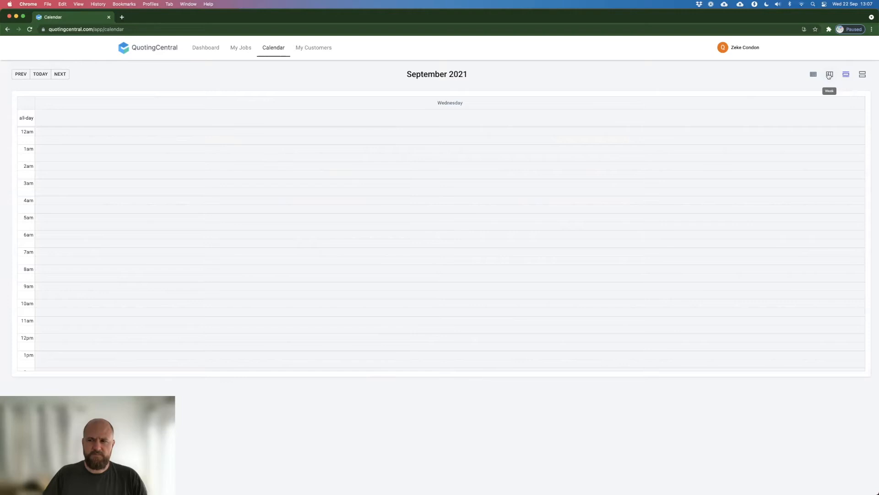
click(830, 75)
click(813, 75)
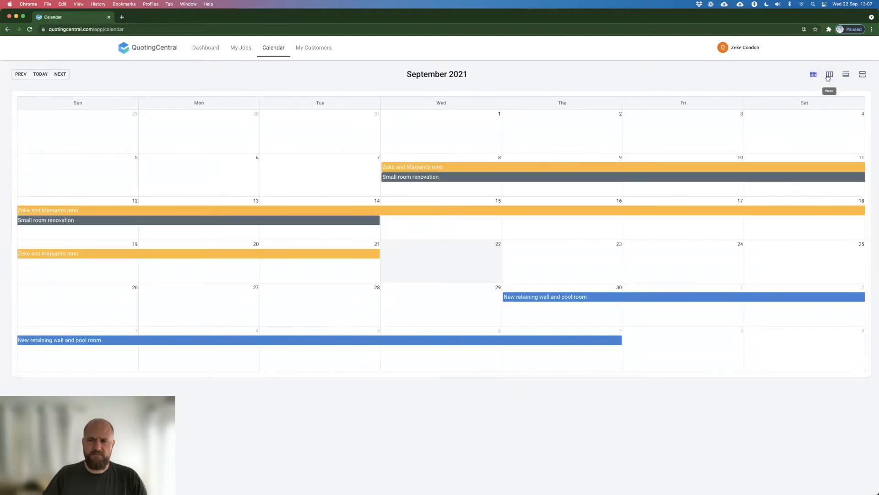
click(829, 75)
click(846, 75)
click(863, 75)
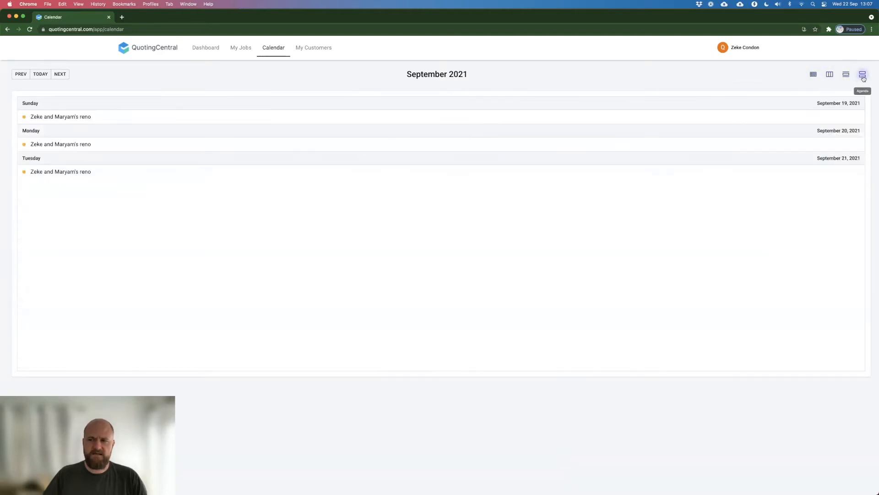
Step: Open the customer list and look over its accounts and search field
click(307, 48)
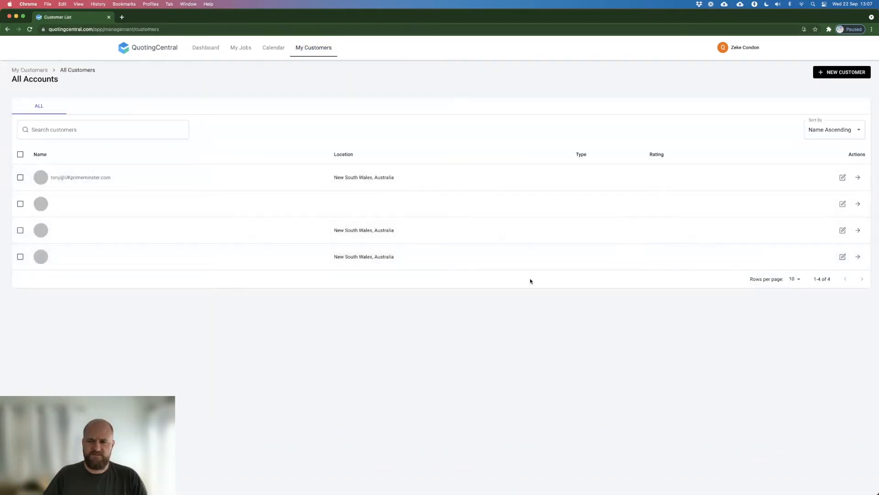
click(146, 126)
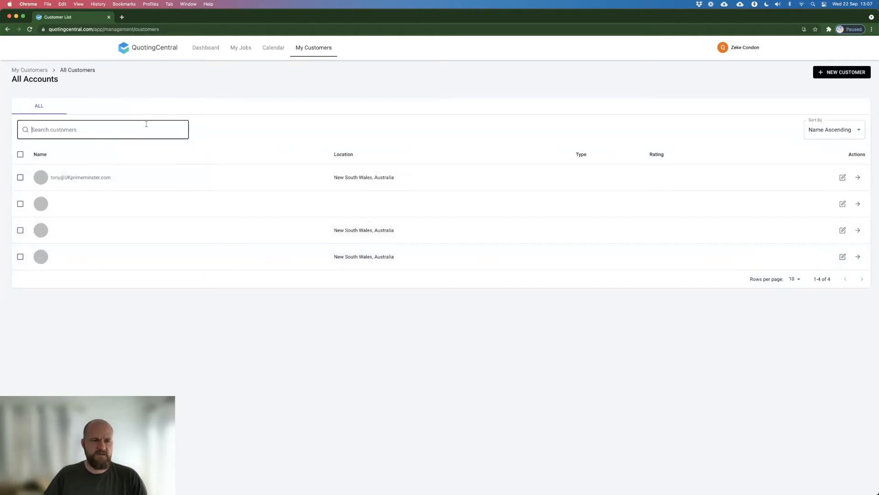
click(231, 93)
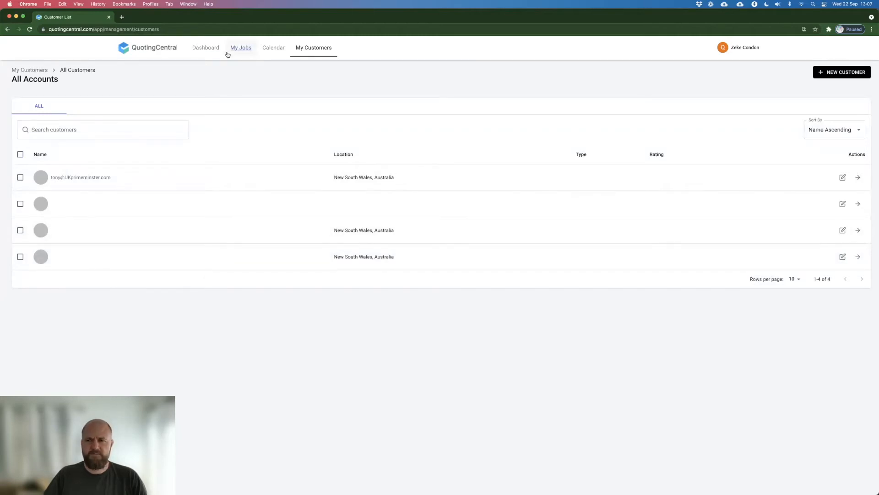
Step: Start a new job from the dashboard and fill in the customer's full name, email and phone number using the saved suggestions
click(206, 48)
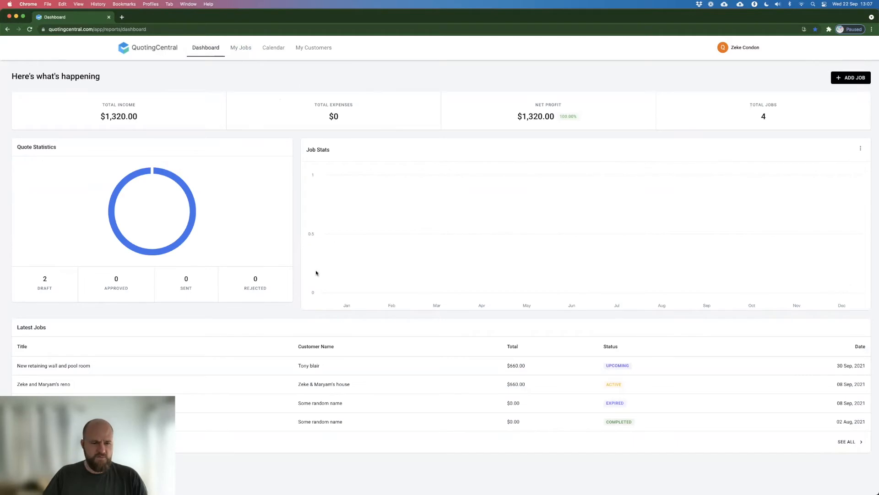
click(849, 78)
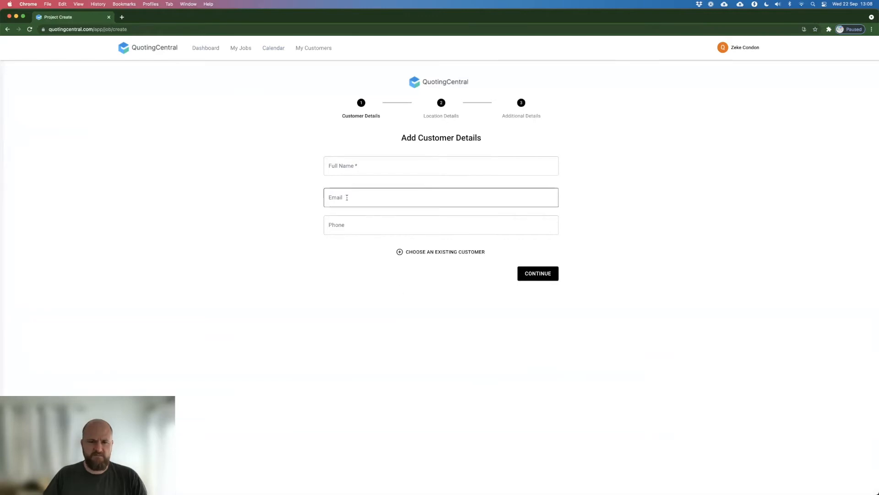
click(354, 162)
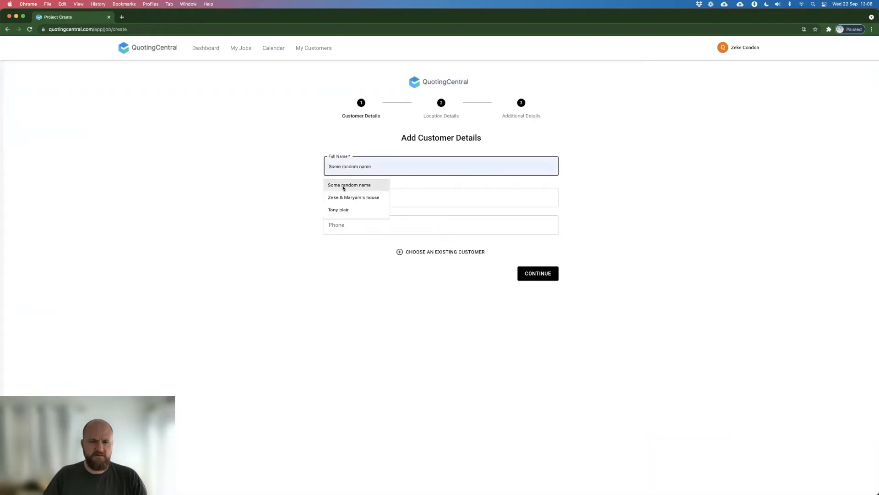
click(344, 207)
click(390, 193)
click(367, 218)
click(349, 231)
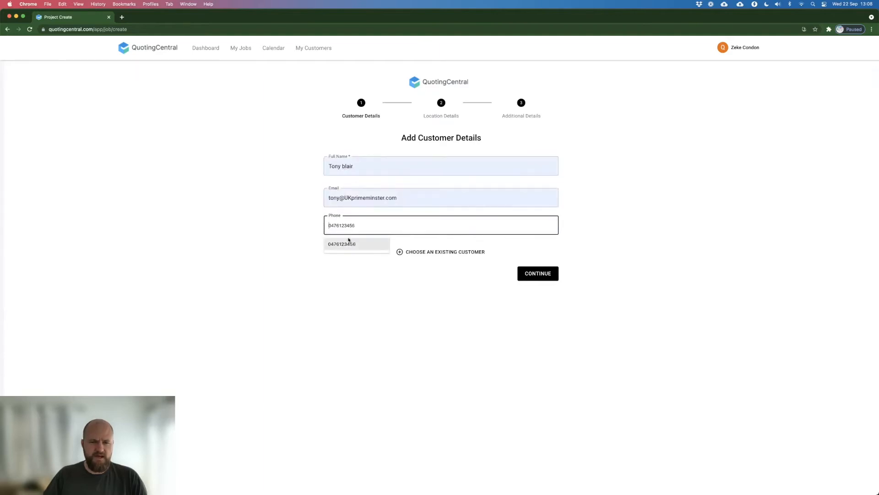
click(346, 243)
click(469, 326)
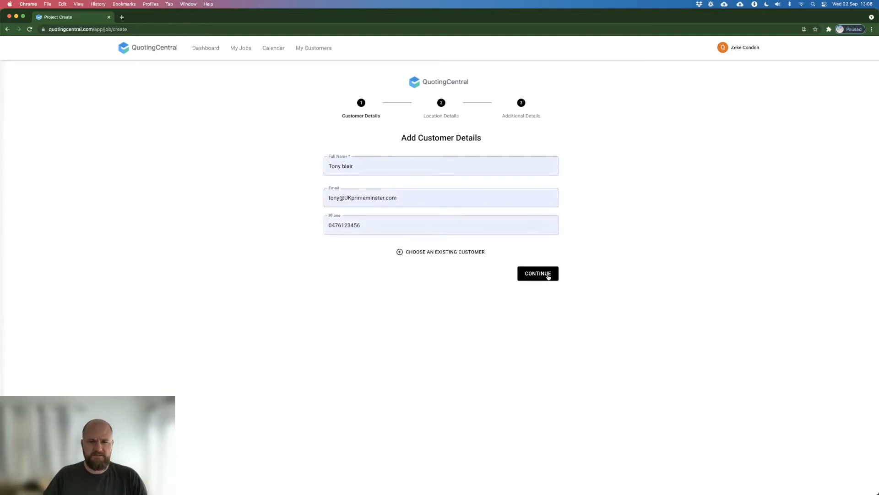
click(545, 275)
Step: Look up the job's address starting with 1223, choose the first suggested match and continue to the job details
click(388, 159)
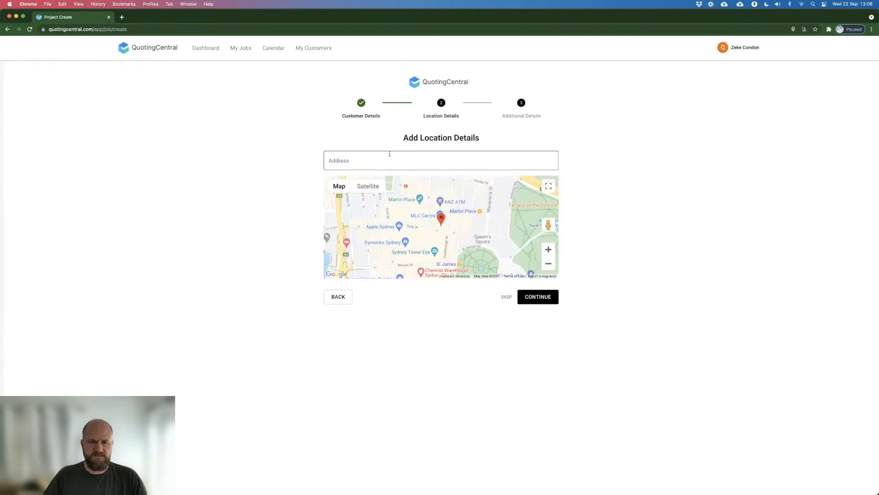
text(1223)
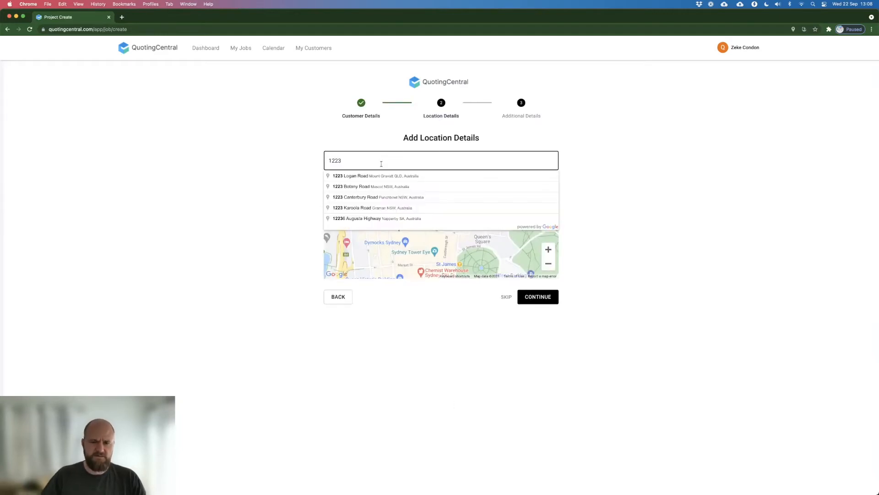
click(370, 177)
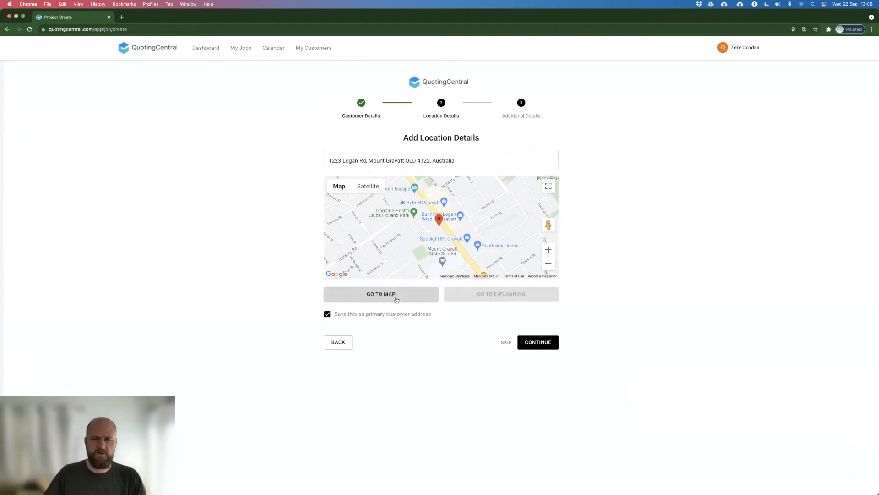
click(535, 344)
Step: Title the job "Small room renovation", set the quote type to Renovation and the customer budget to $5000
click(371, 159)
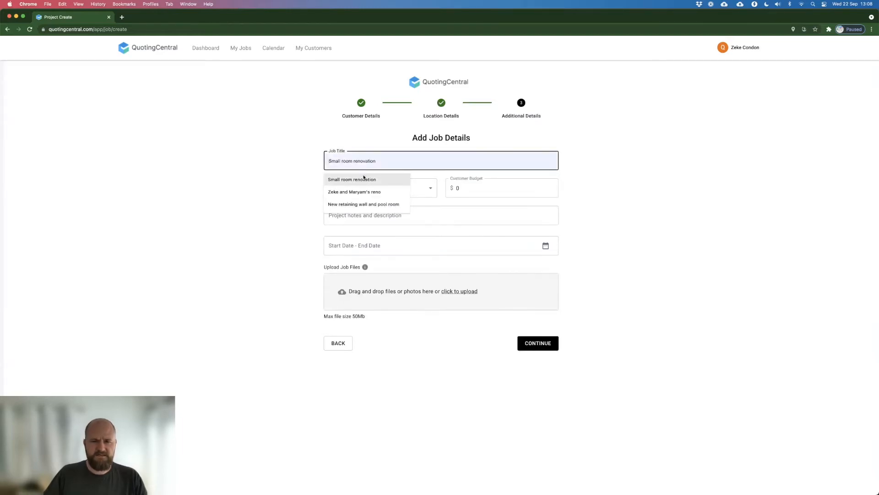
click(358, 180)
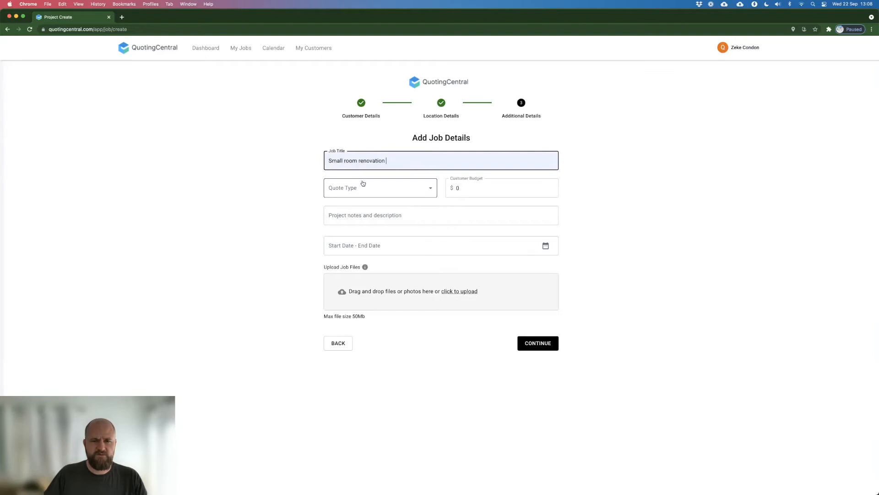
click(413, 194)
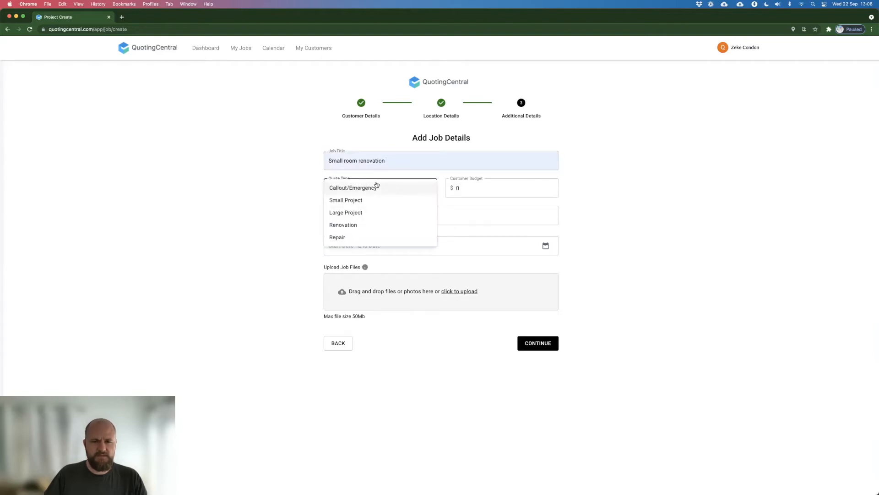
click(353, 225)
click(498, 185)
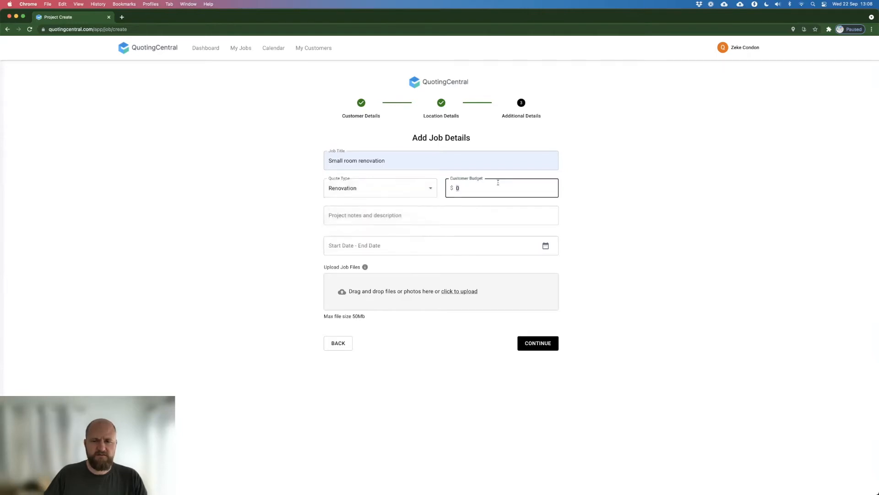
text(5000)
click(437, 219)
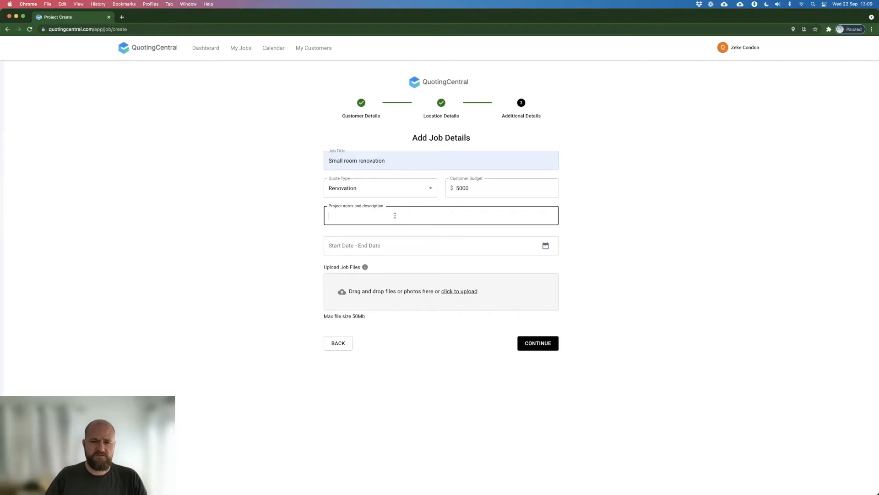
Step: Set the job's dates from 24/09/2021 to 30/09/2021 and submit the job details
click(380, 247)
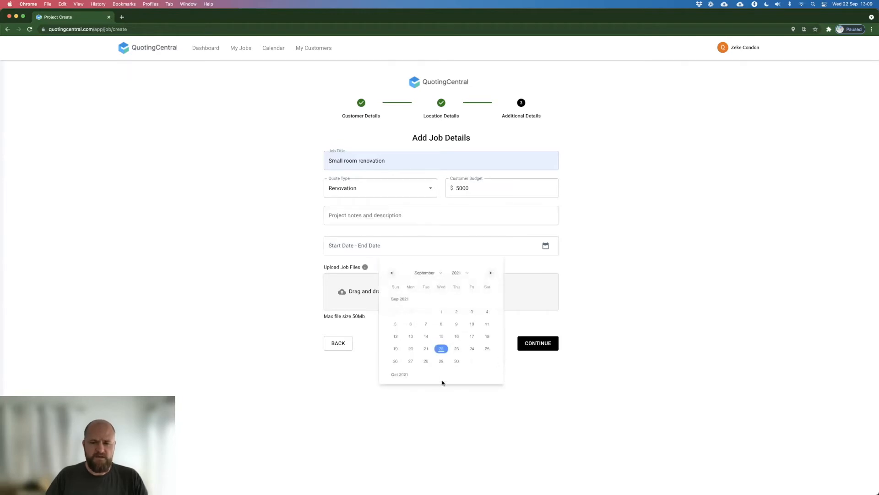
click(641, 320)
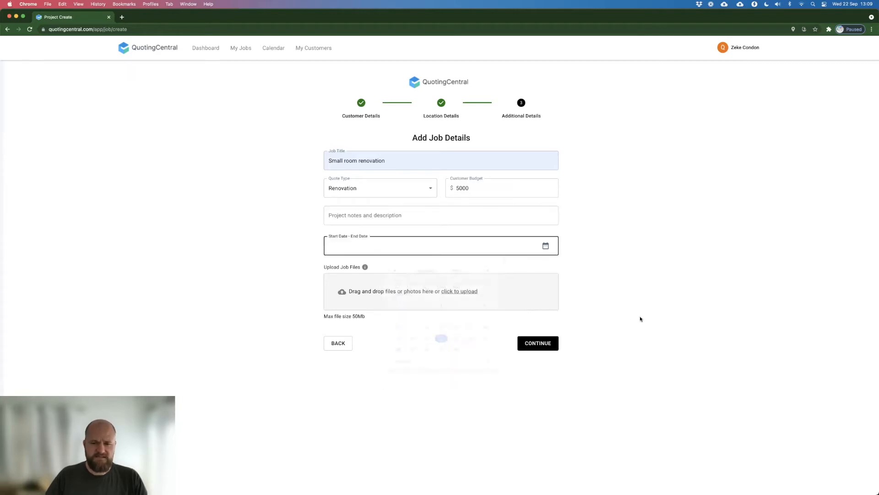
click(452, 252)
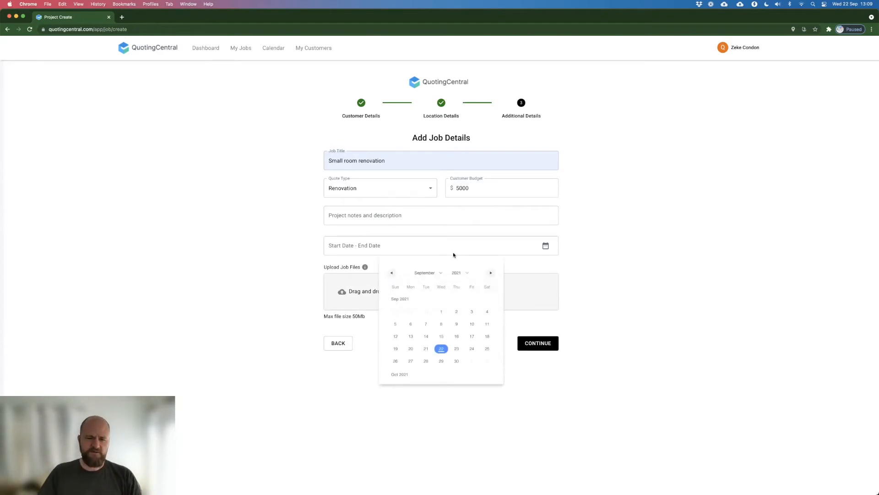
click(490, 274)
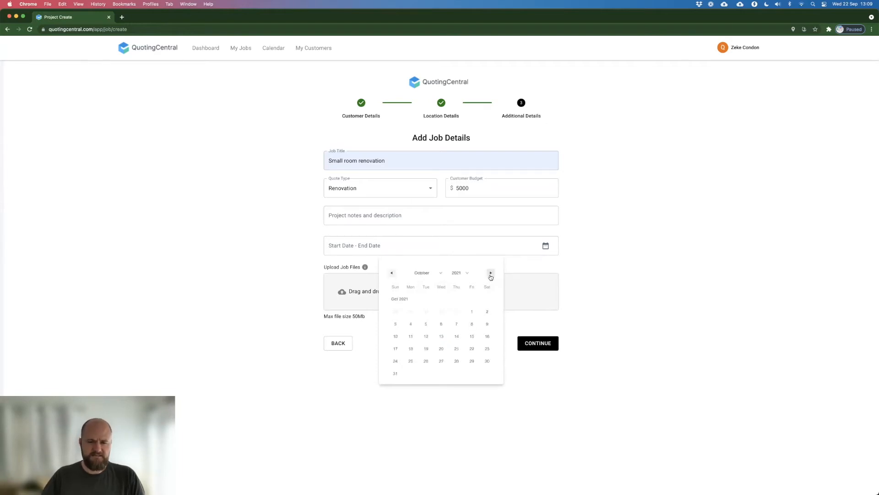
click(390, 274)
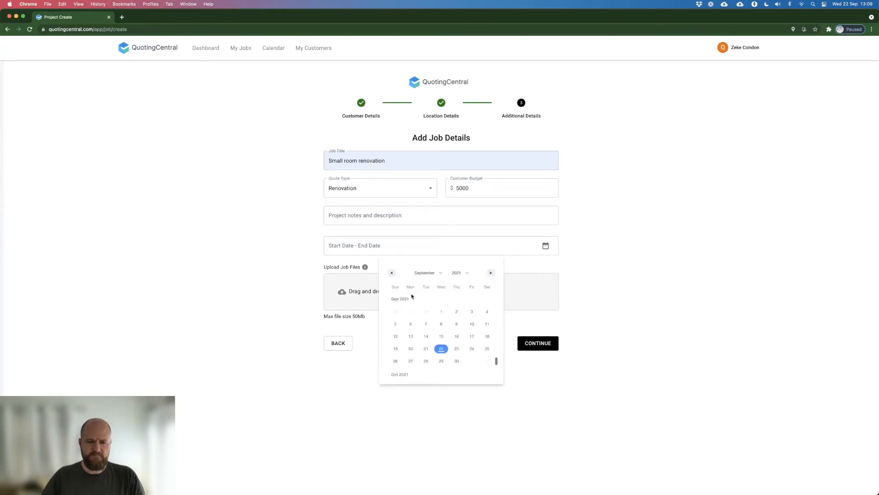
click(473, 352)
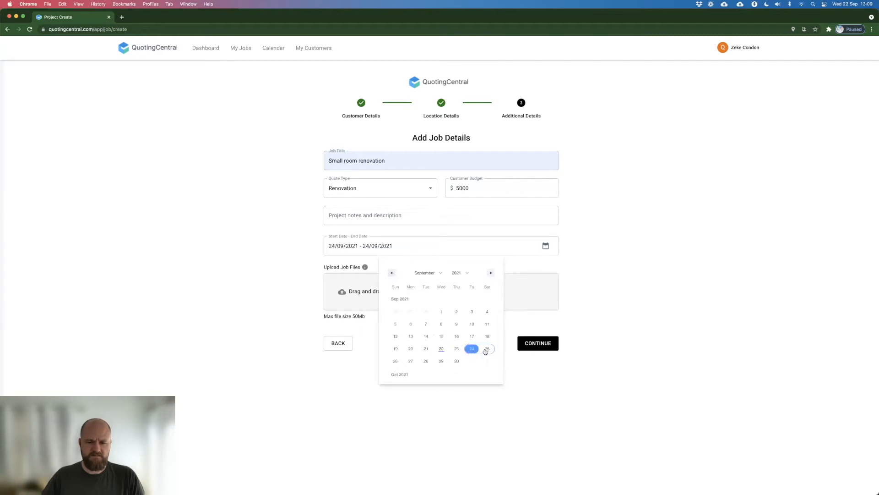
click(457, 361)
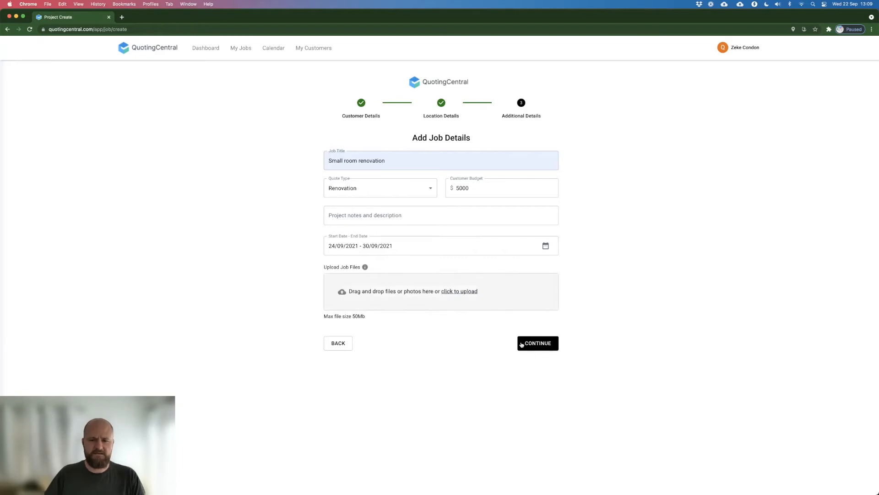
click(538, 347)
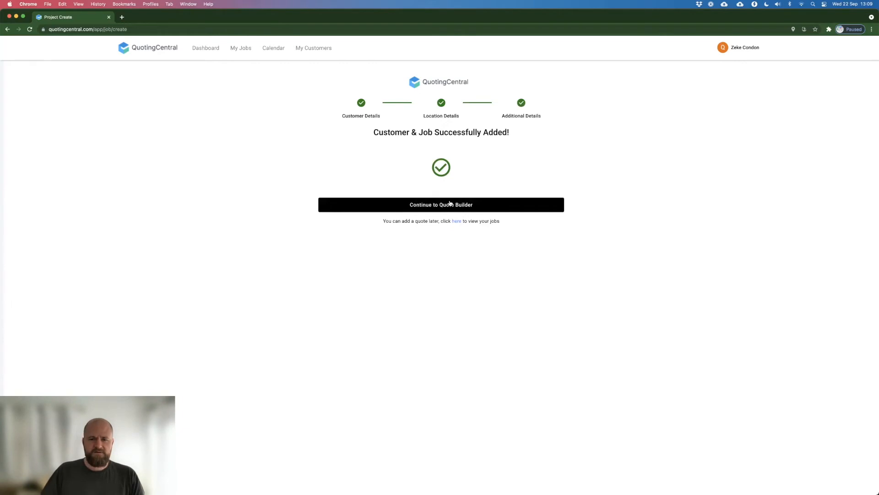
Step: Continue to the quote builder and start a new line item in the Electrical category
click(449, 204)
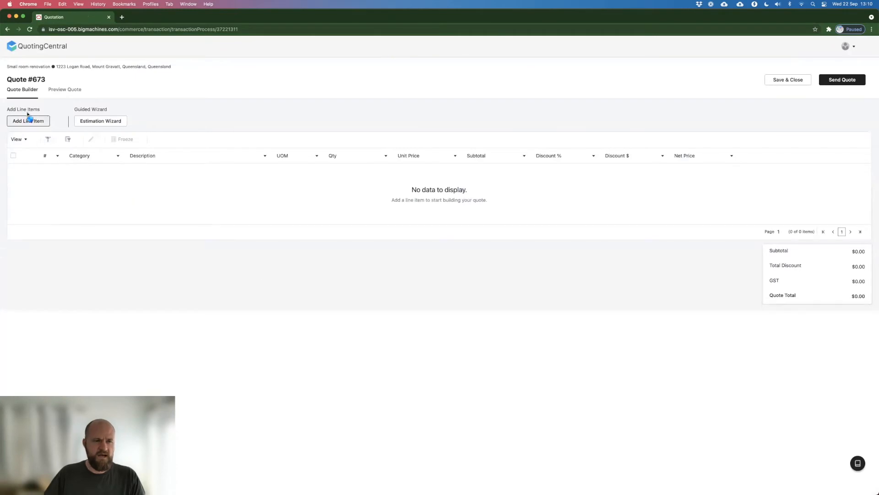
click(27, 125)
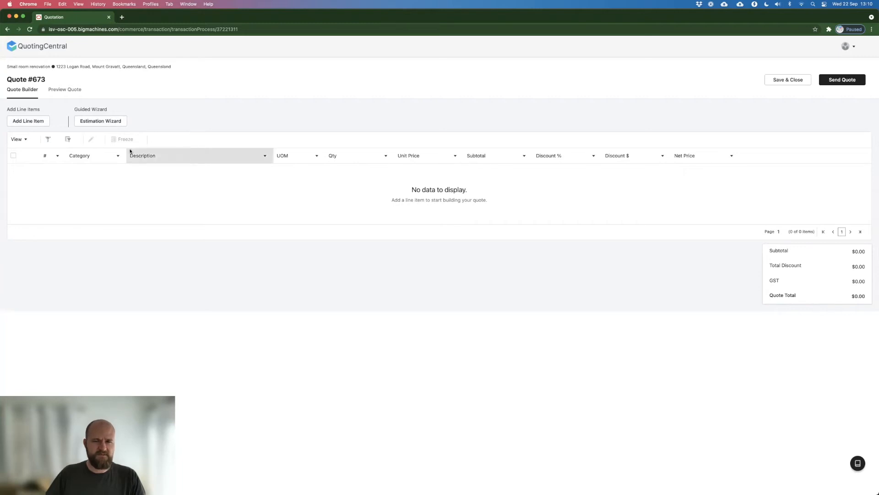
click(33, 125)
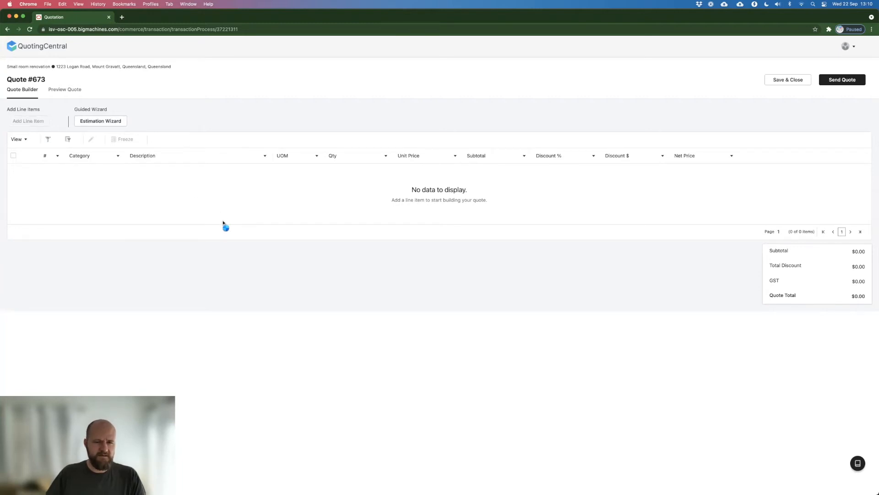
click(498, 208)
scroll(440, 279, down, 5)
scroll(439, 285, down, 5)
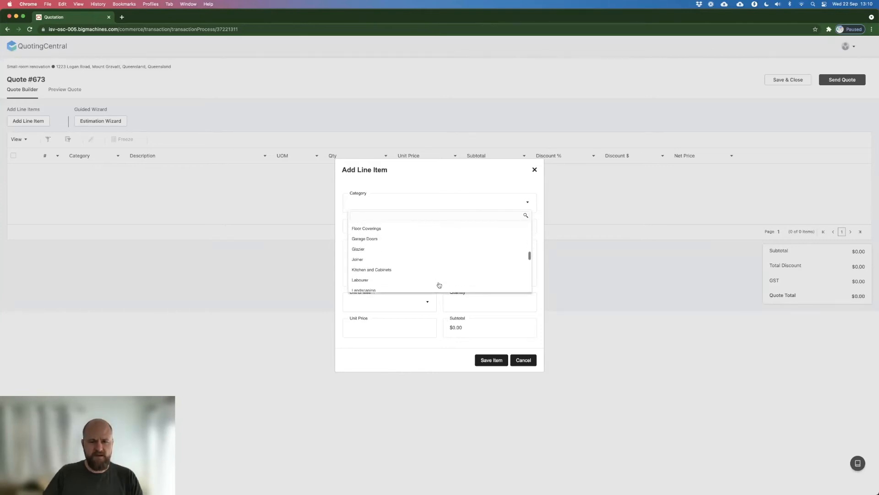
text(el)
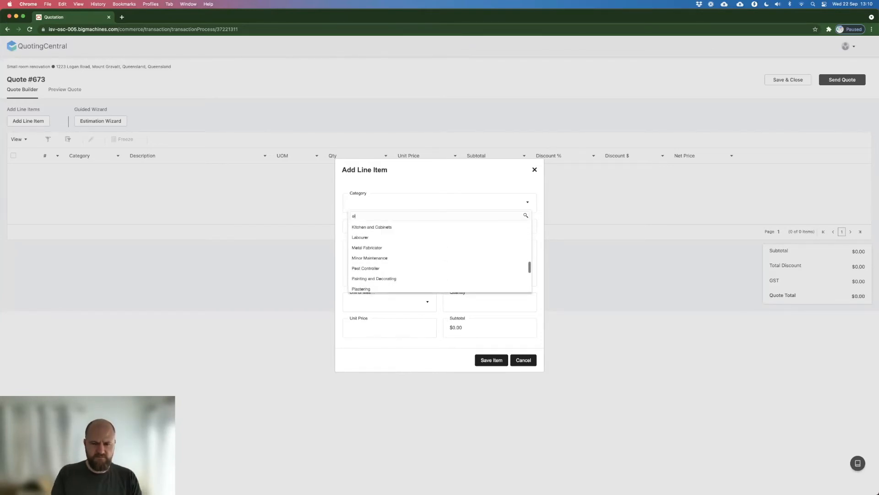
click(409, 227)
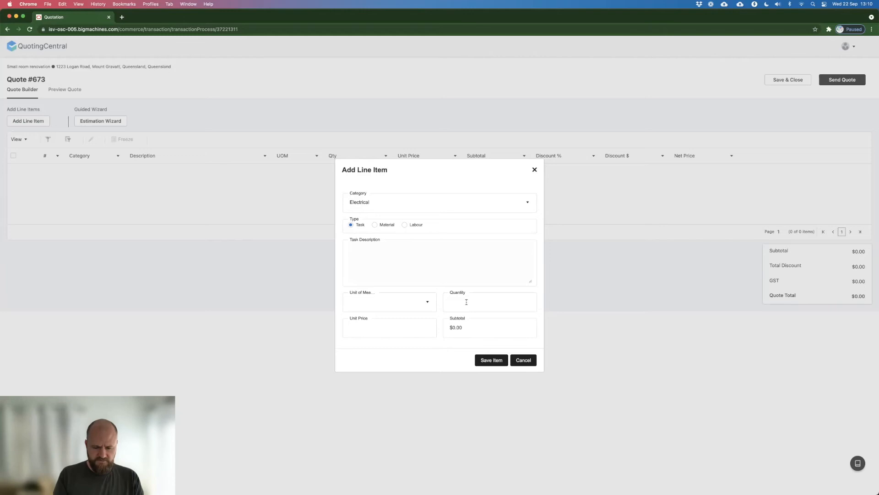
Step: Enter "Supply & Install GPO" as the task description and set the unit of measure to EACH
text(pply & Install GPO)
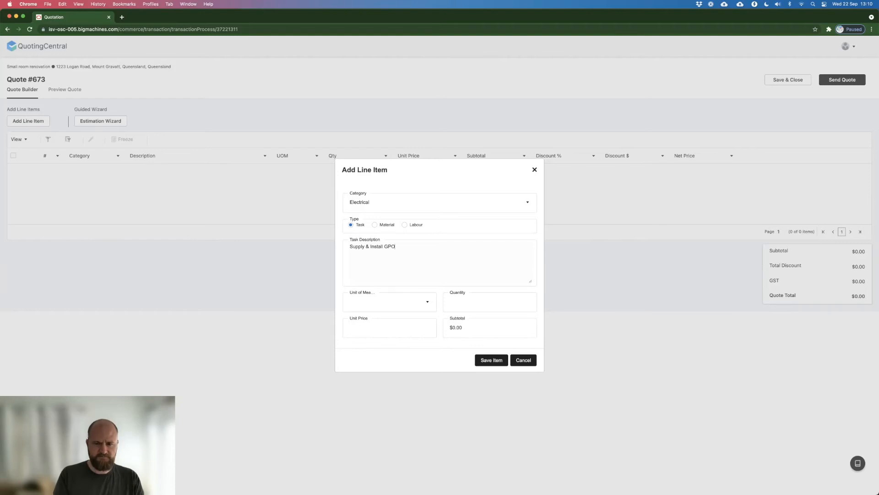
key(Tab)
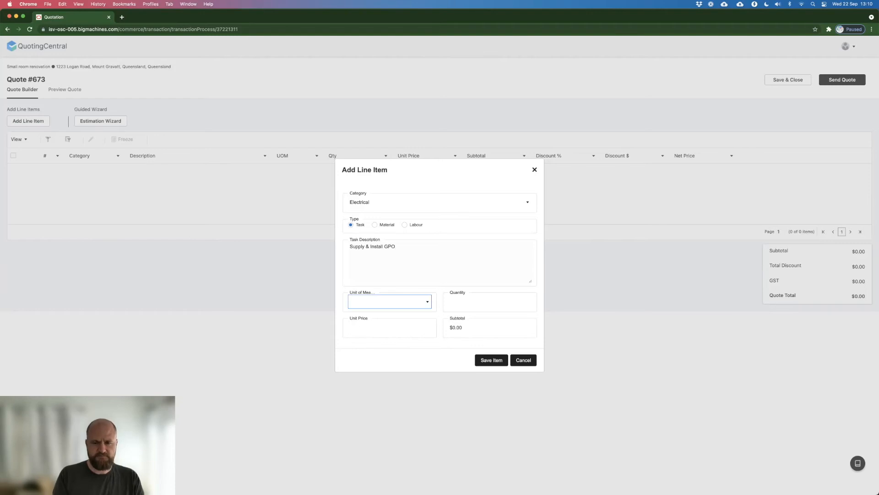
click(398, 302)
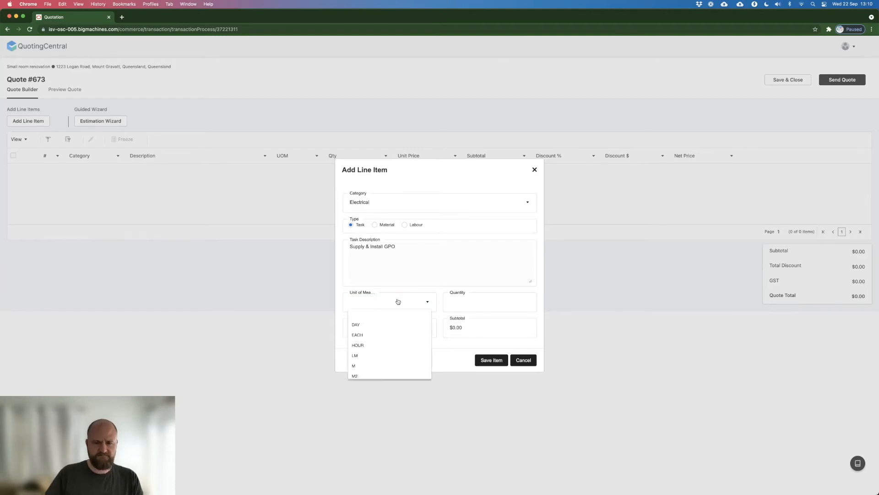
click(372, 336)
Step: Set the quantity to 5.00 and the unit price to $120.00, and save the line item
click(462, 300)
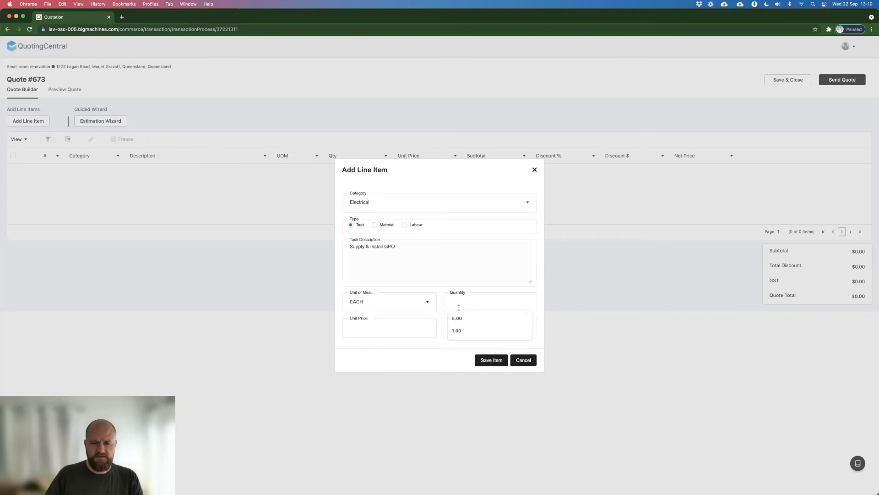
click(457, 318)
click(405, 328)
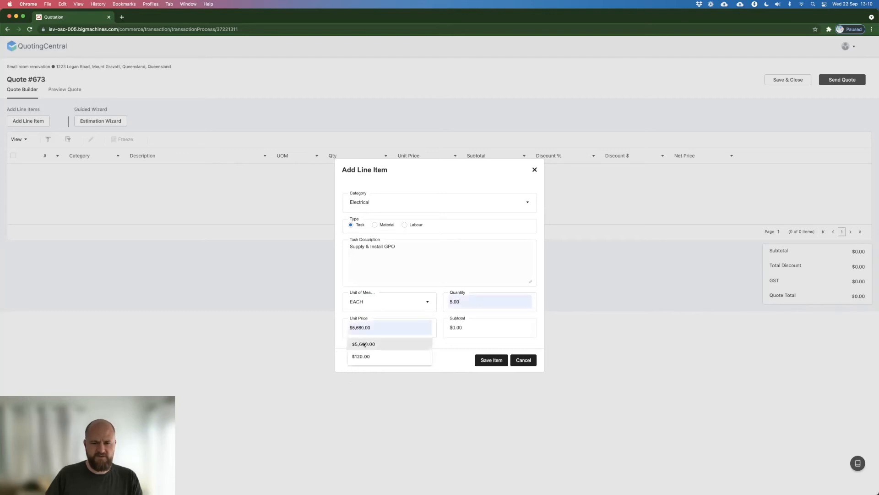
click(361, 356)
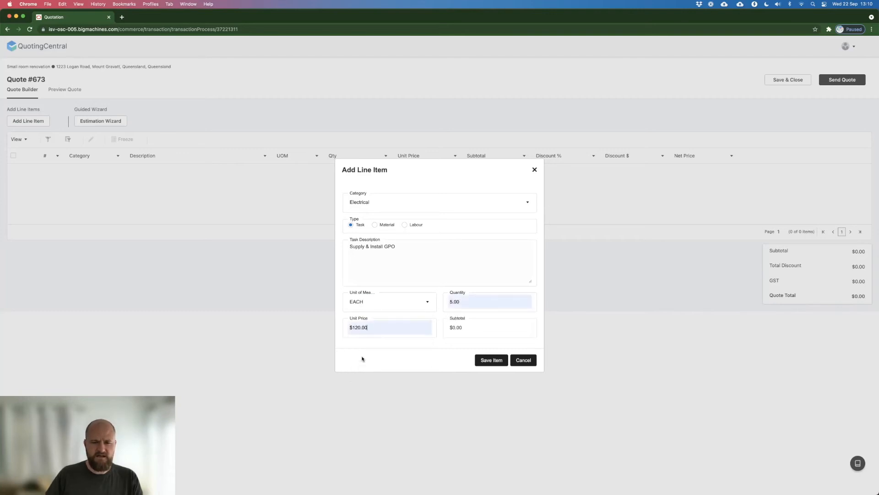
click(386, 328)
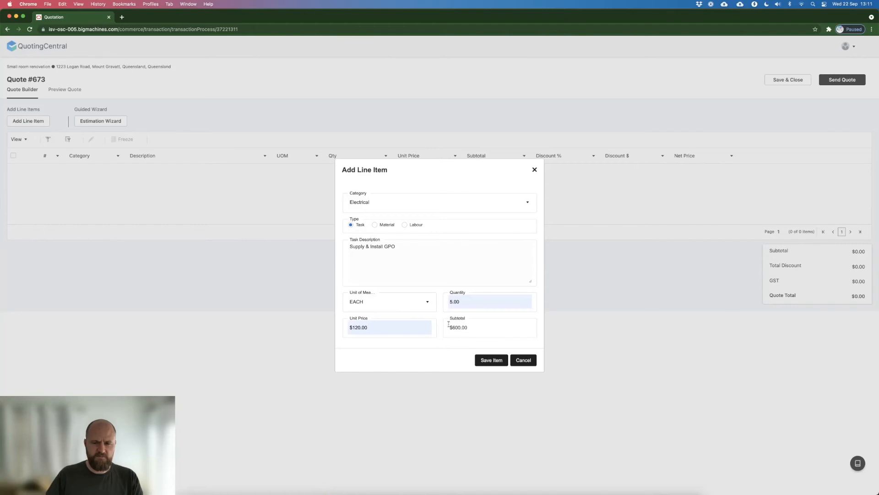
click(486, 362)
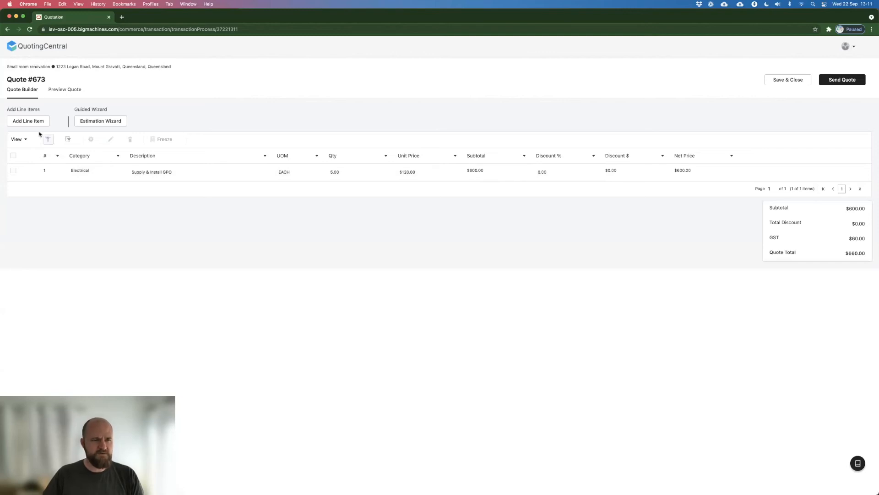
Step: Open the quote preview, examine the quote document in full screen and return to the preview page
click(71, 92)
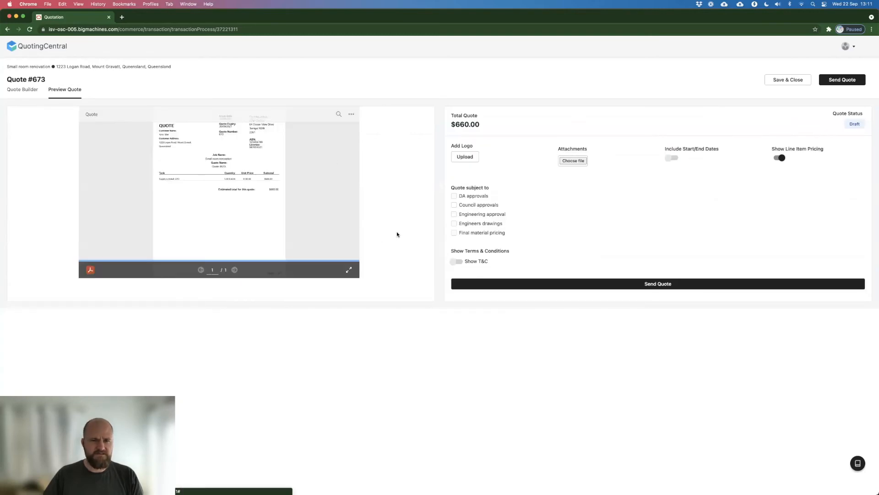
click(348, 271)
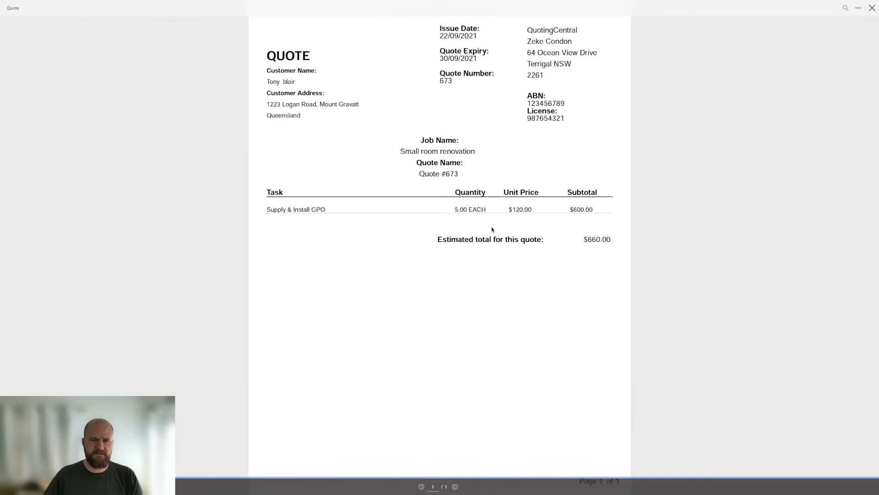
click(872, 9)
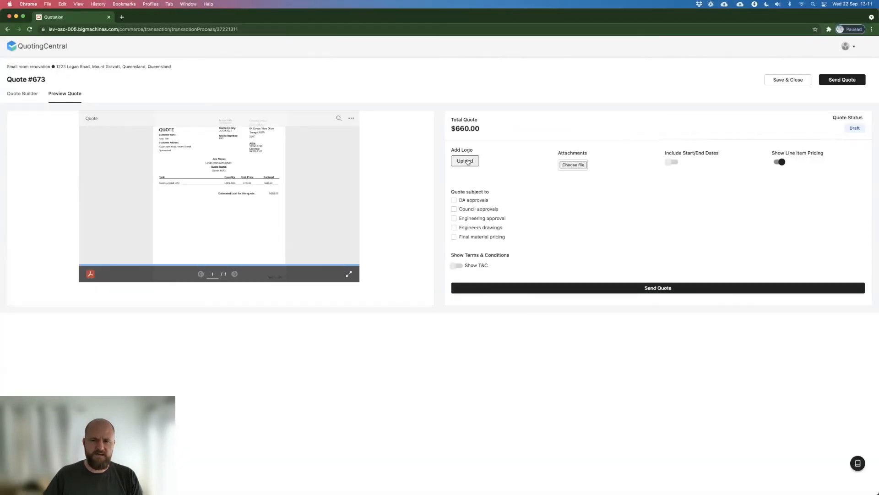
Step: Upload unnamed-1-1030x957.jpg from the Downloads folder as the quote's logo
click(468, 164)
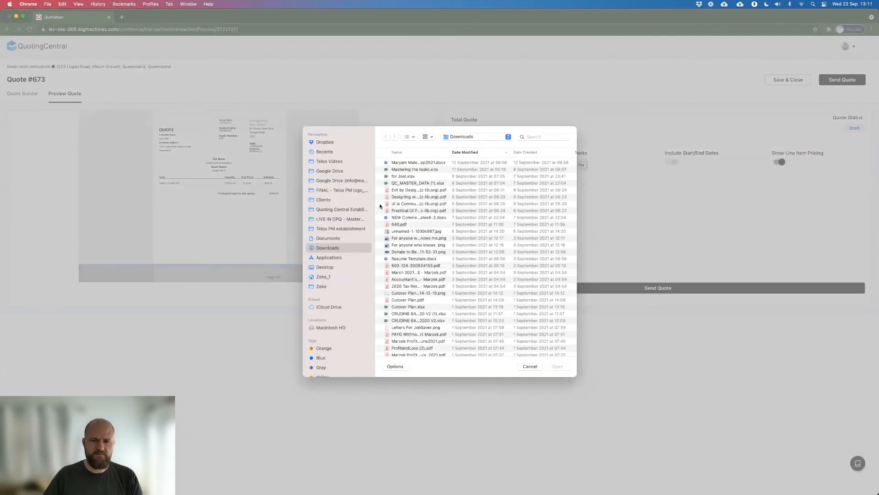
click(408, 232)
click(567, 367)
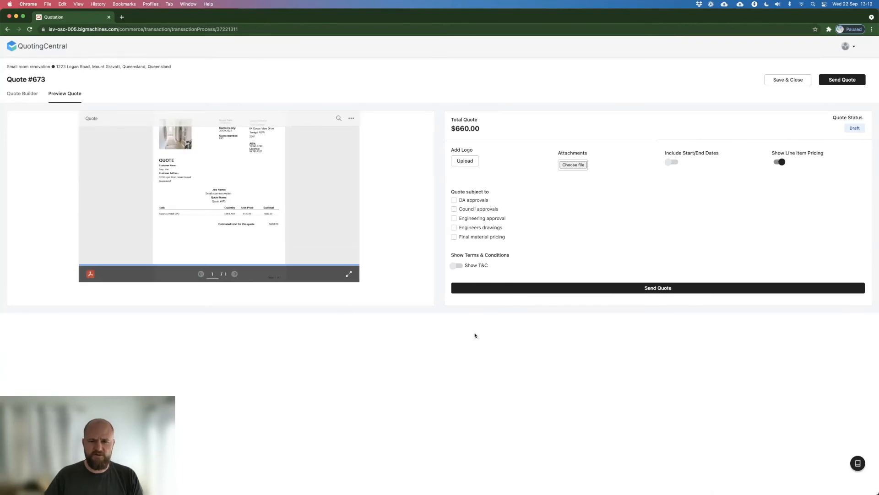
Step: Show terms and conditions on the quote with the text "This is Ts&Cs" and save them as a template
click(460, 266)
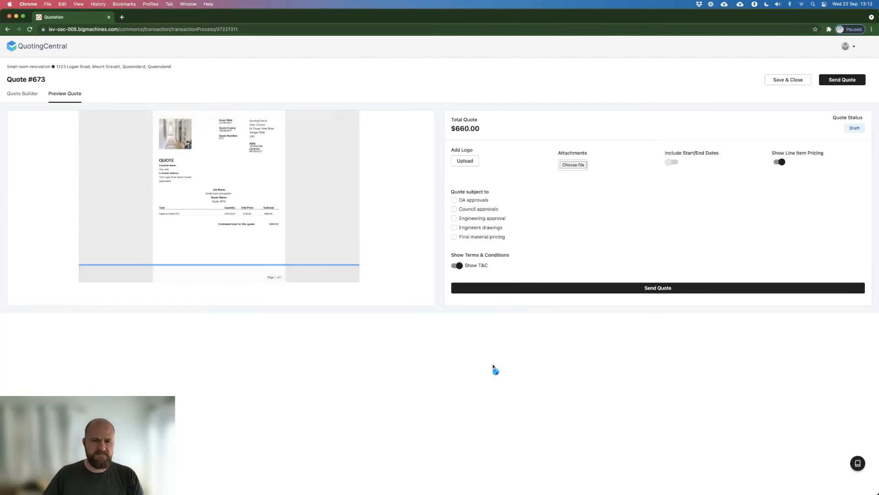
click(477, 311)
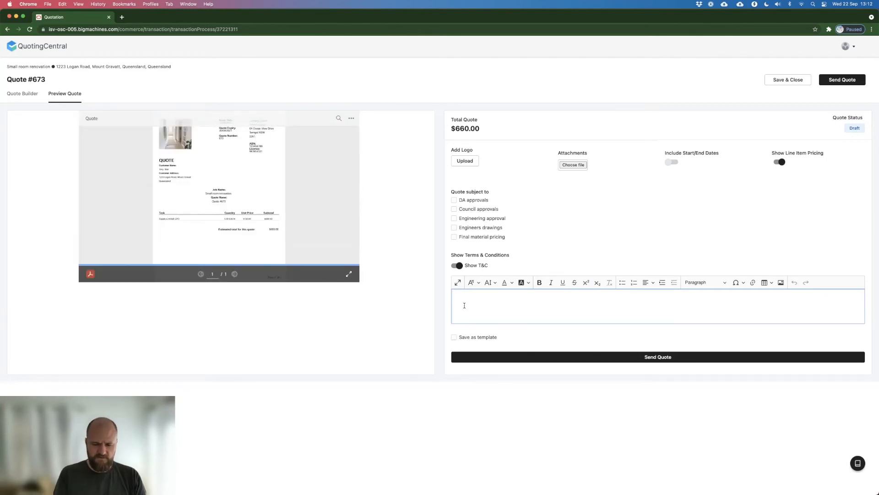
text(This is Ts&Cs)
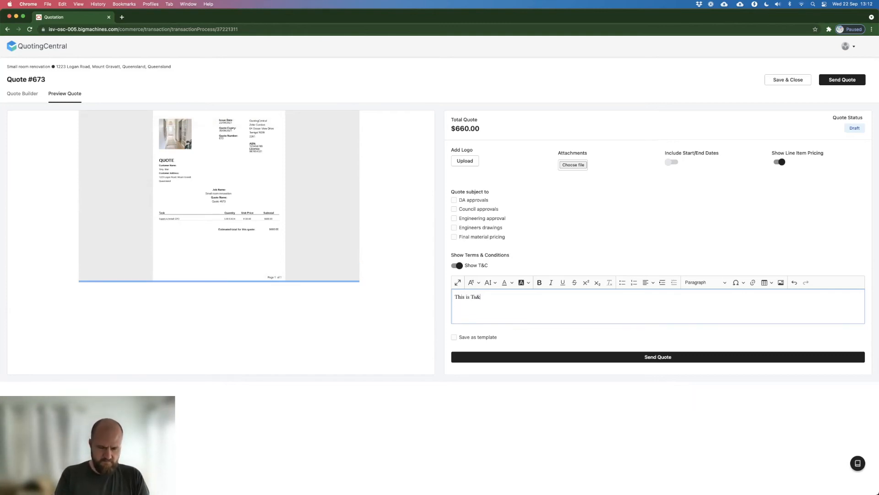
click(503, 330)
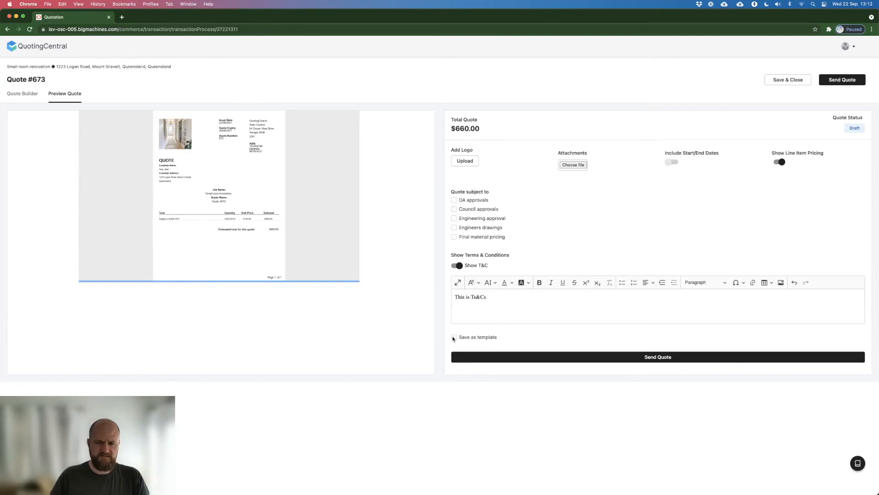
click(453, 338)
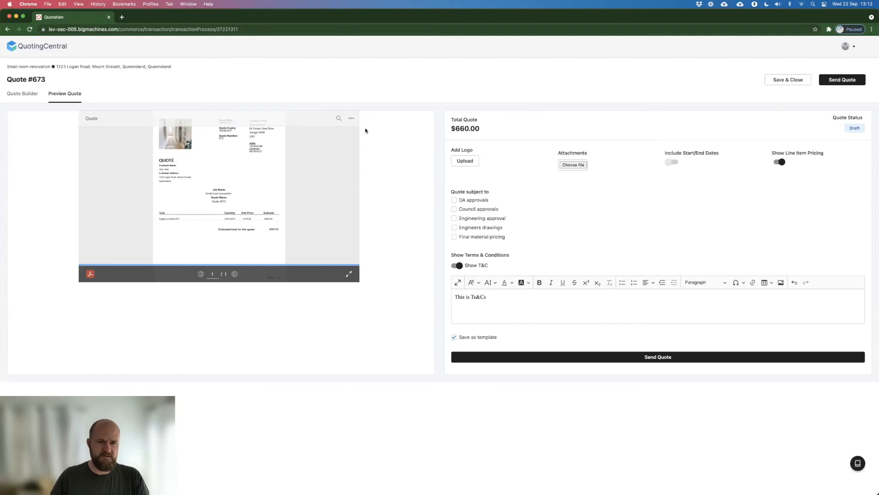
Step: Check the quote document with its logo in full screen and return to the preview page
click(349, 273)
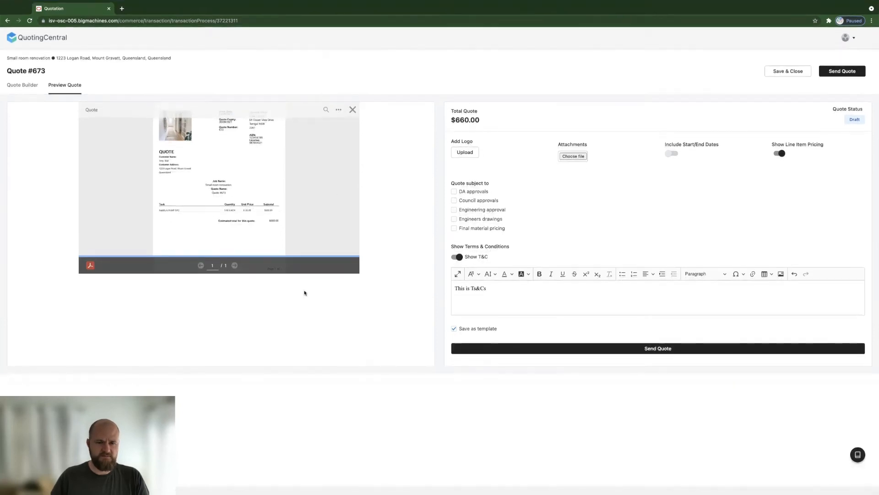
key(Escape)
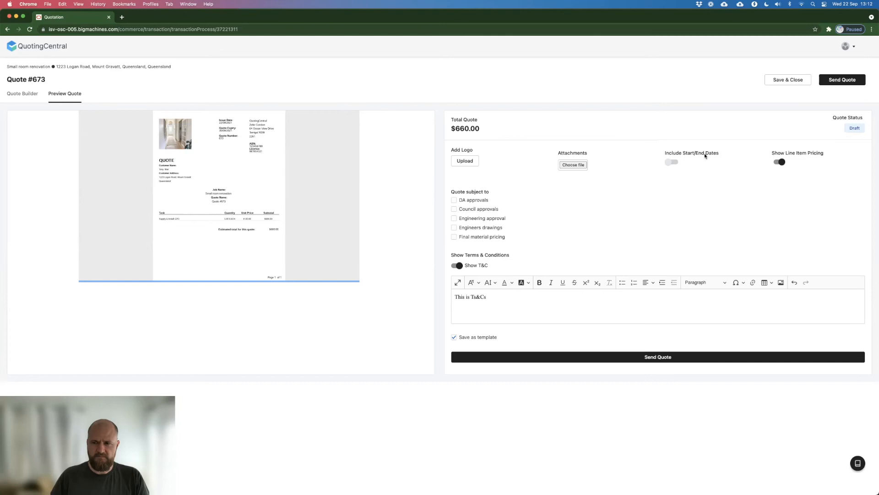
click(570, 166)
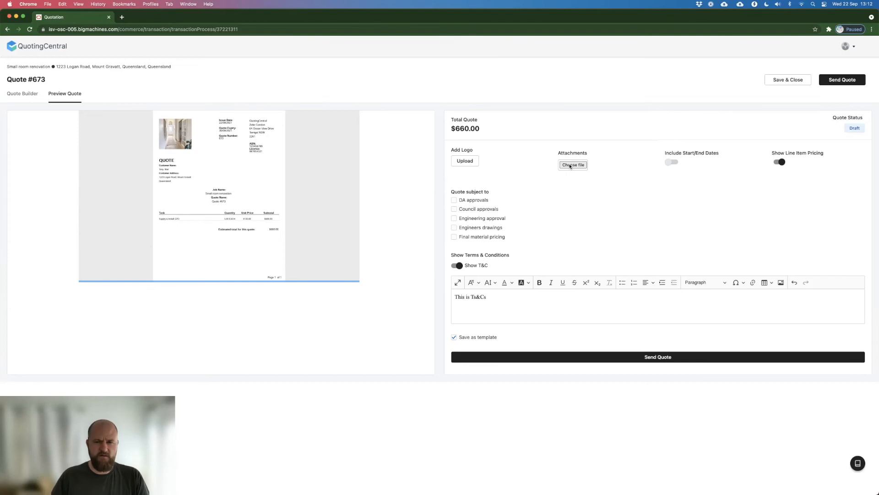
scroll(413, 261, down, 1)
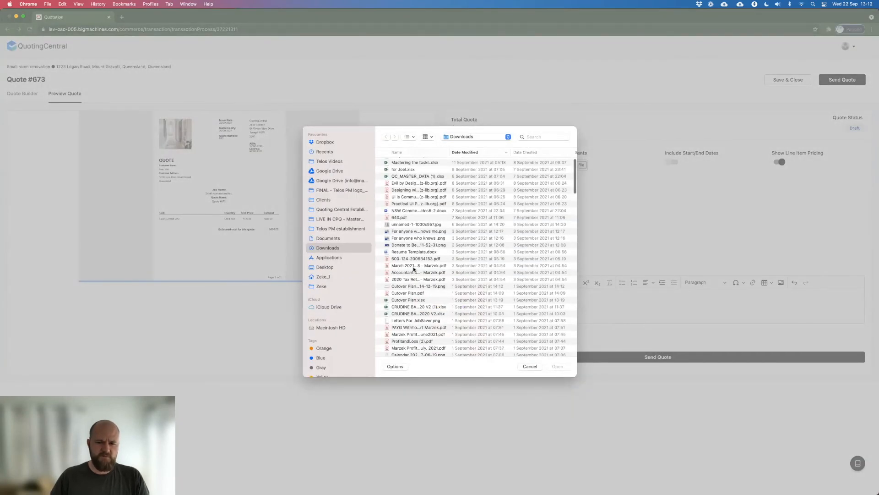
click(415, 266)
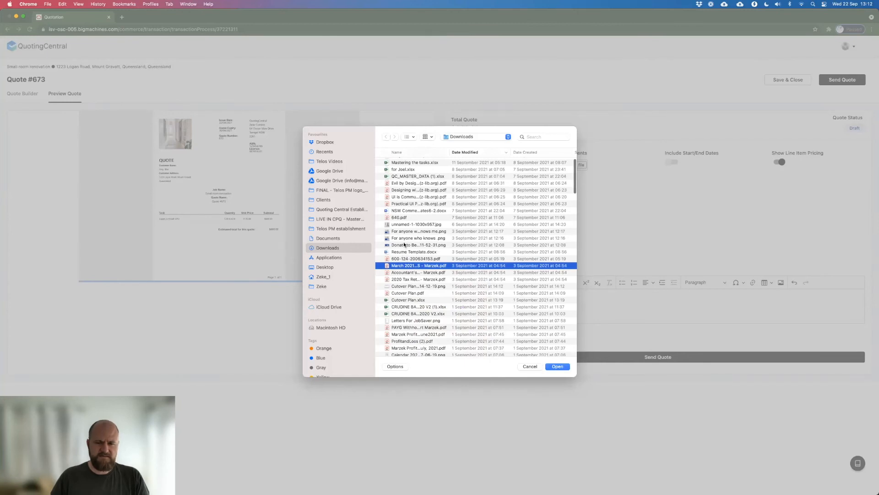
click(405, 245)
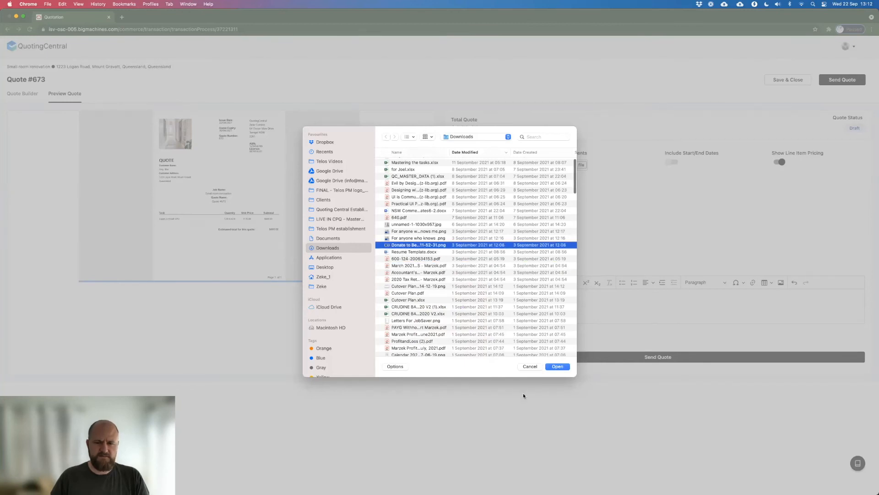
click(557, 366)
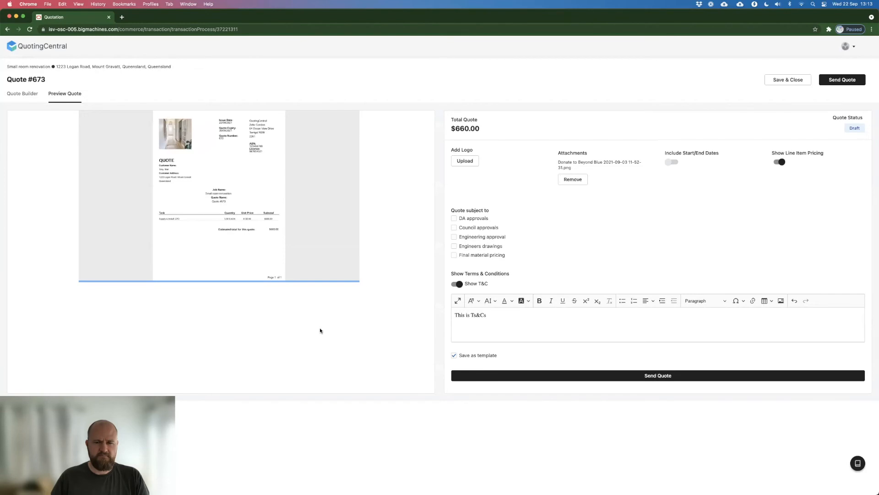
mouse_move(286, 237)
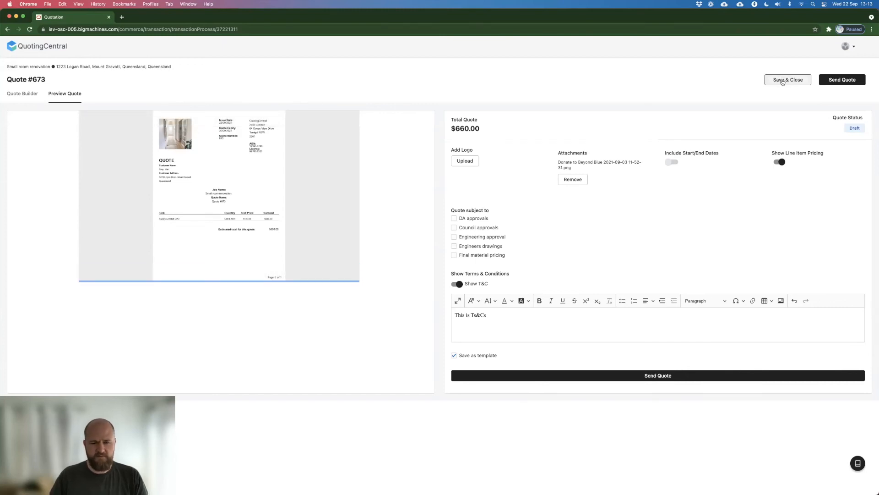
Step: Start sending the quote and insert the [customerLastName] job detail after [customerFirstName] in the email's greeting
click(842, 81)
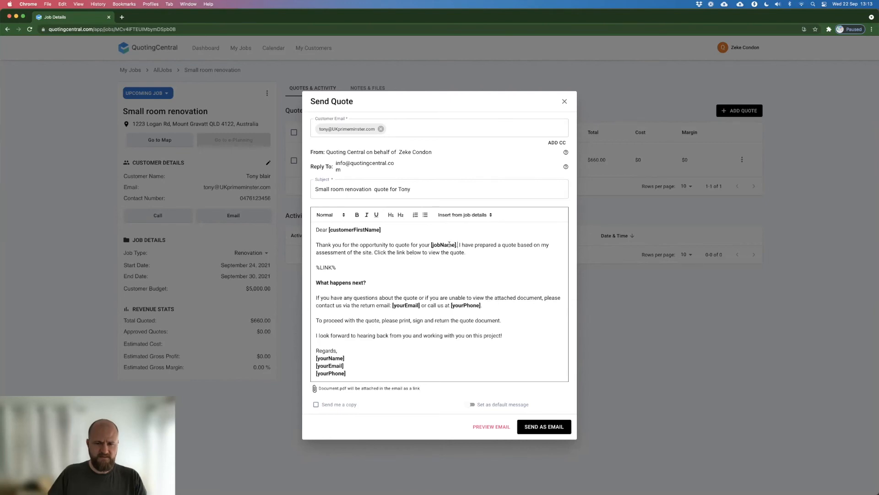
drag(438, 244, 456, 243)
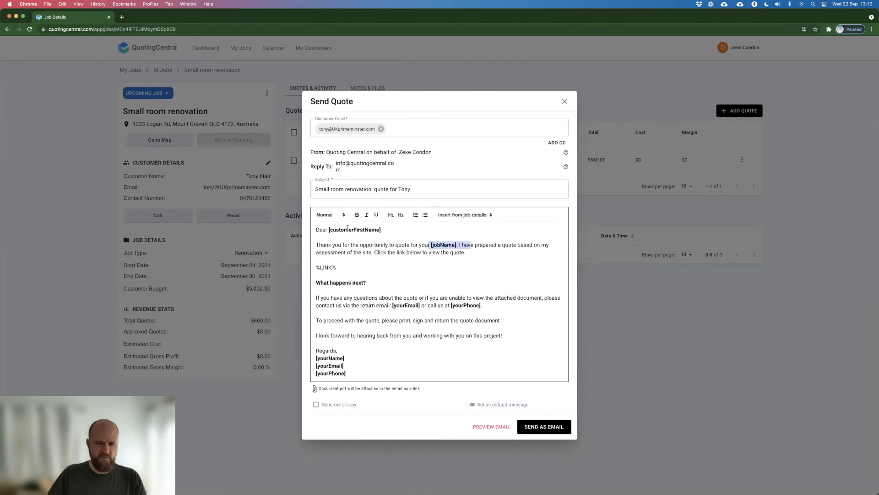
drag(325, 230, 418, 229)
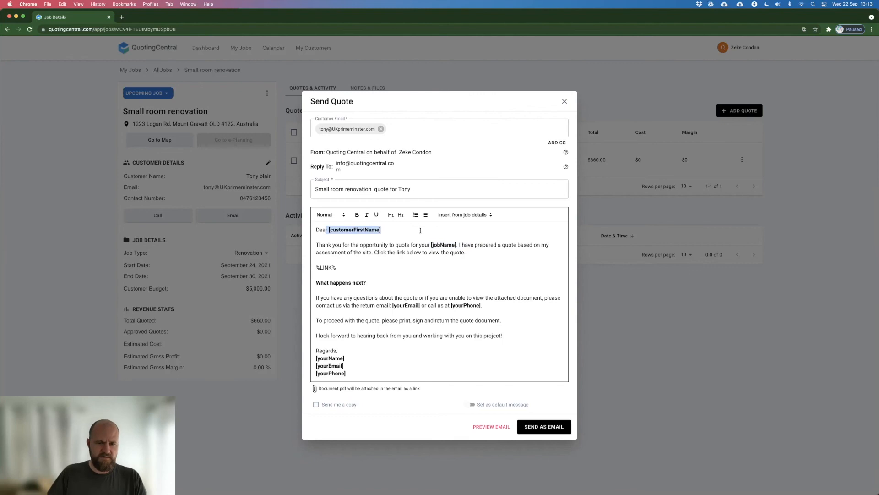
click(389, 227)
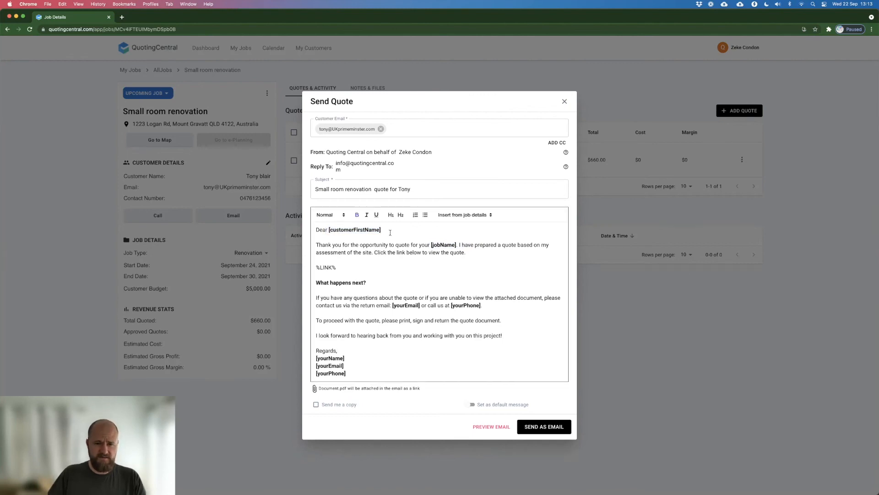
click(475, 215)
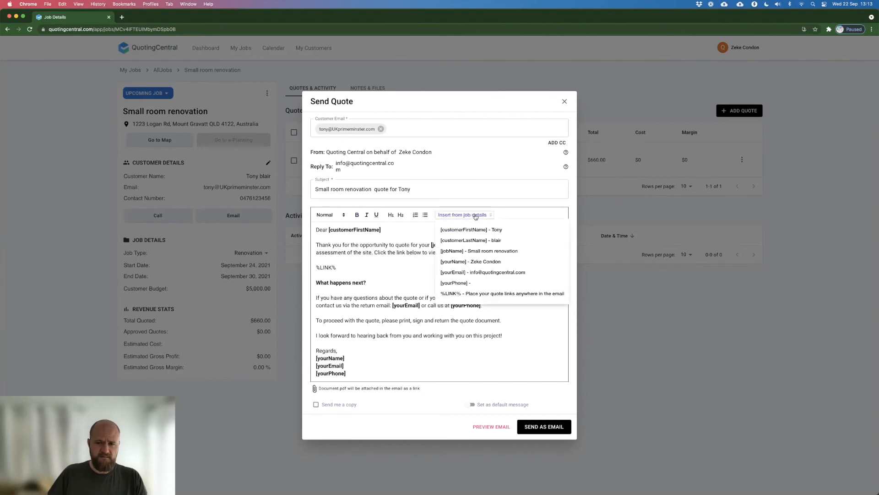
click(398, 232)
drag(397, 232, 330, 231)
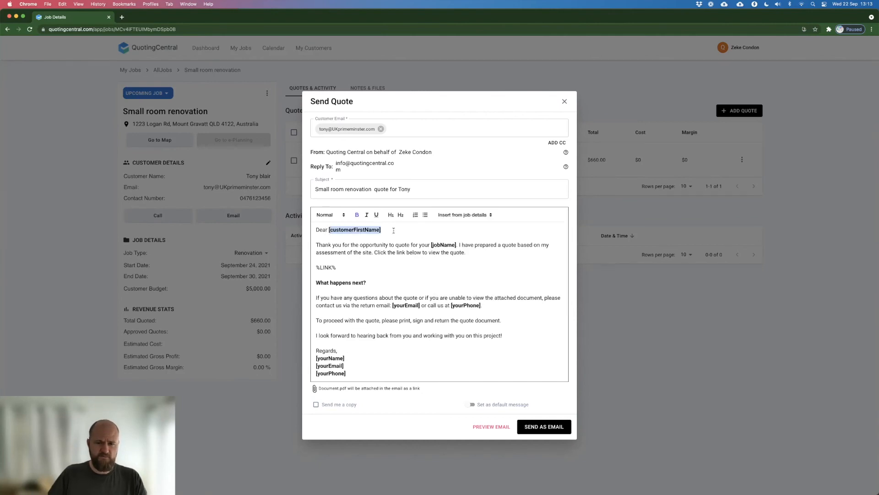
click(393, 231)
click(475, 215)
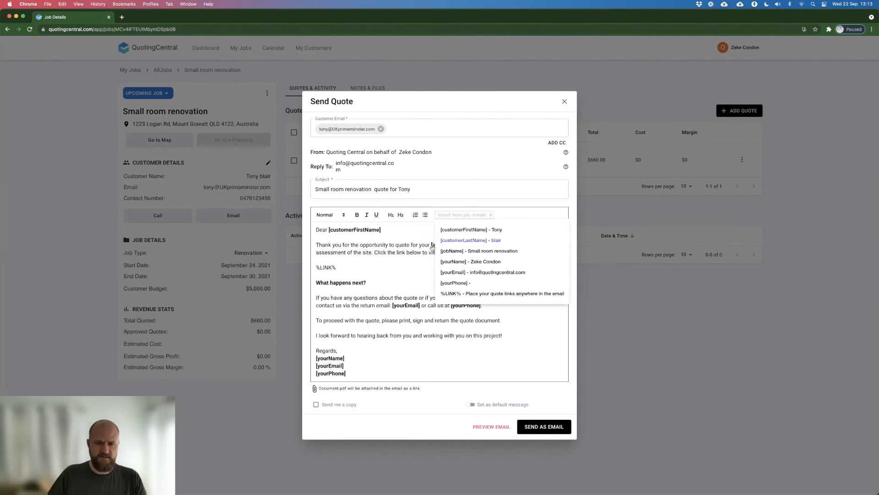
click(390, 230)
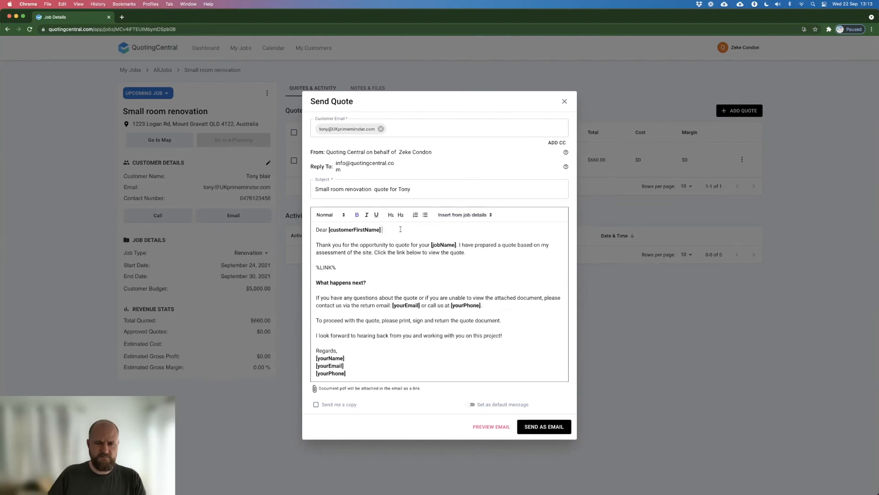
click(467, 217)
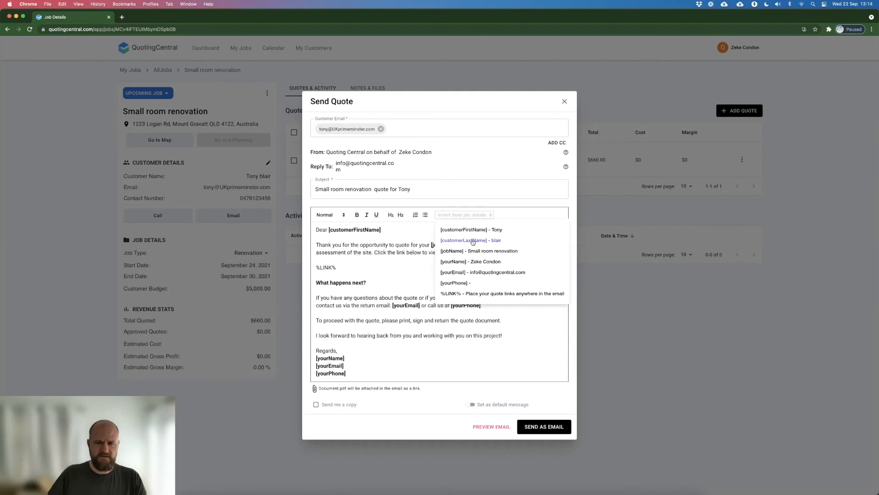
click(473, 241)
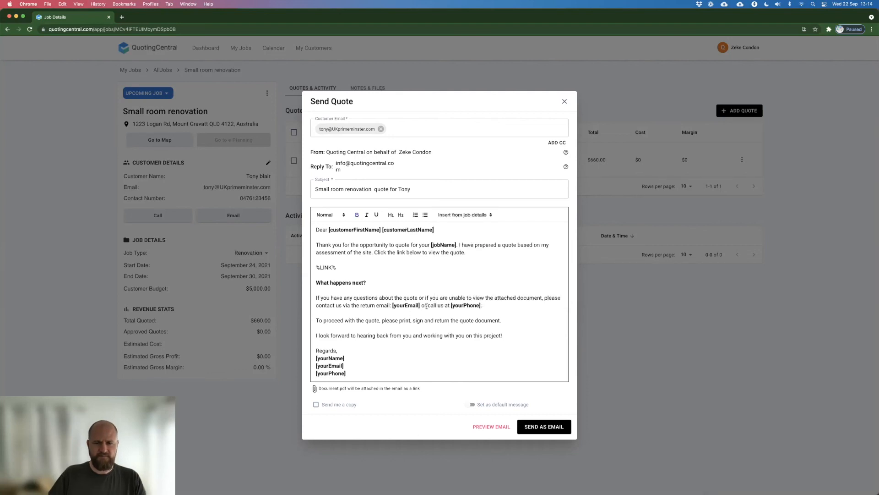
Step: Send the quote to the customer as an email and return to the job details
click(412, 281)
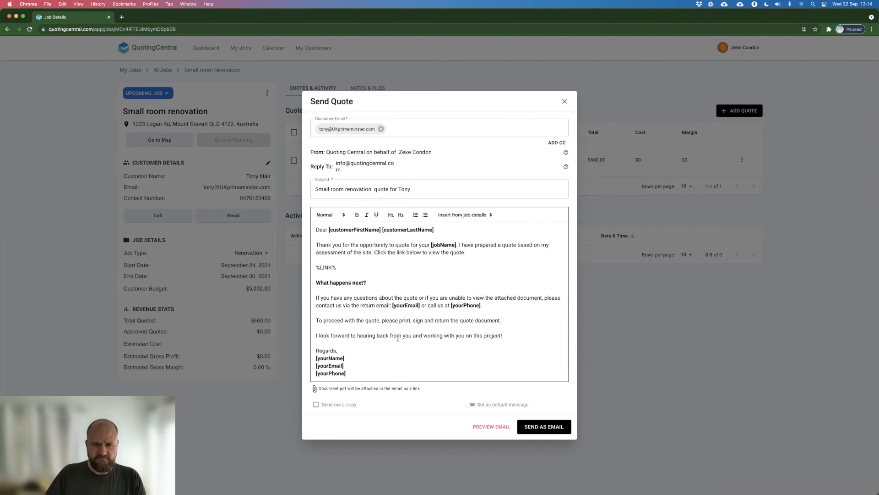
click(555, 427)
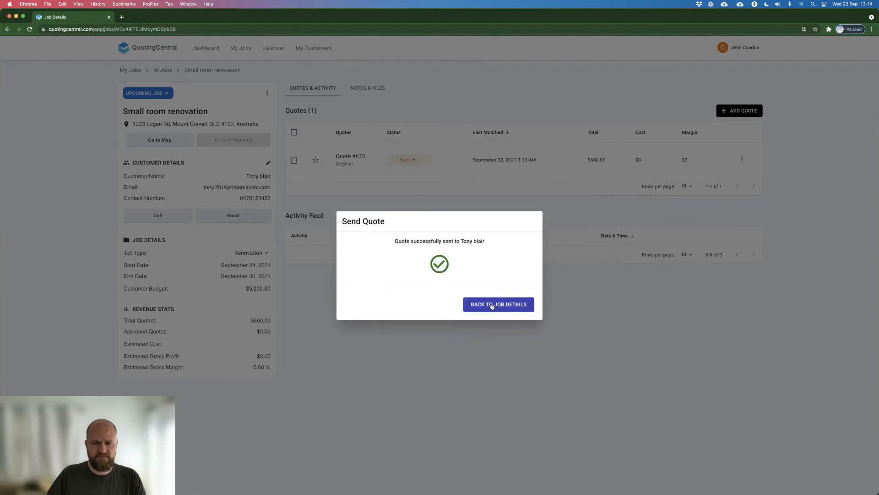
click(491, 306)
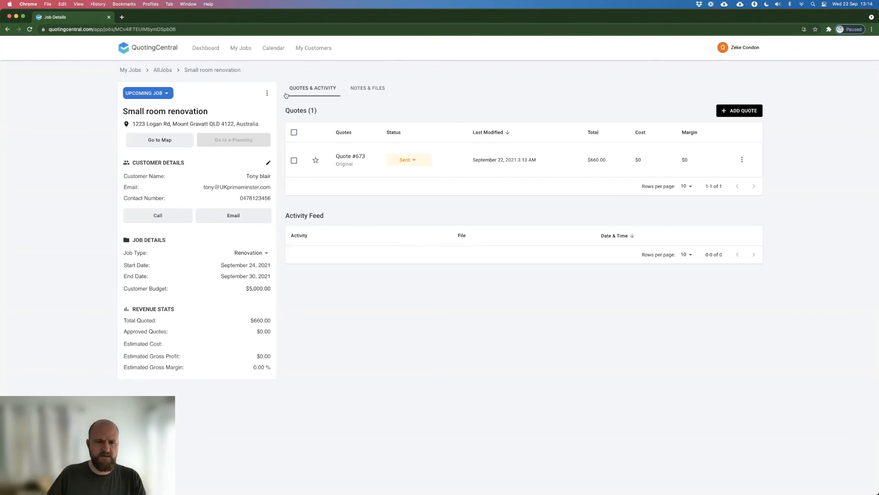
Step: View the job's notes and files, and return to its quotes and activity
click(373, 87)
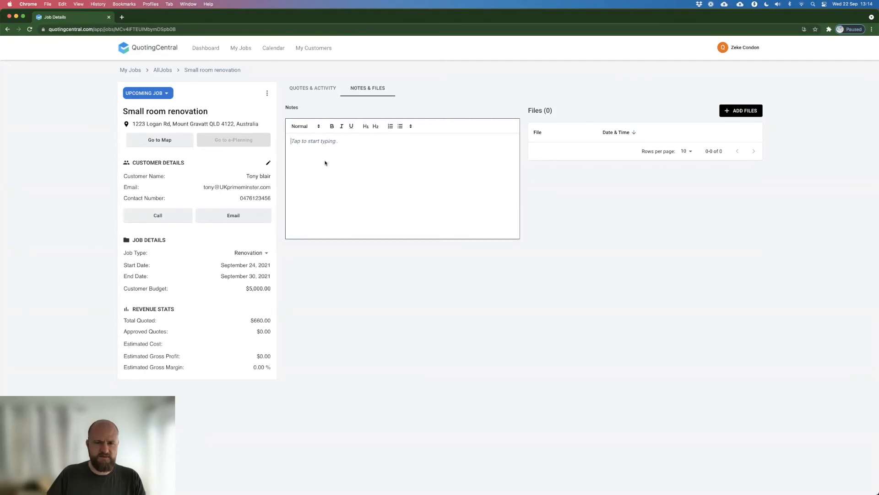
click(562, 92)
click(313, 88)
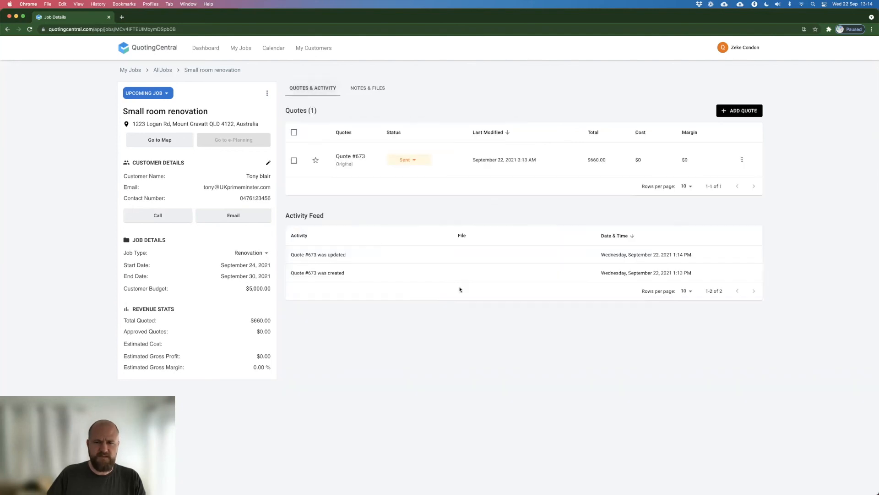
Step: View the further actions available for the sent quote and the support message form, closing both without making changes
click(742, 160)
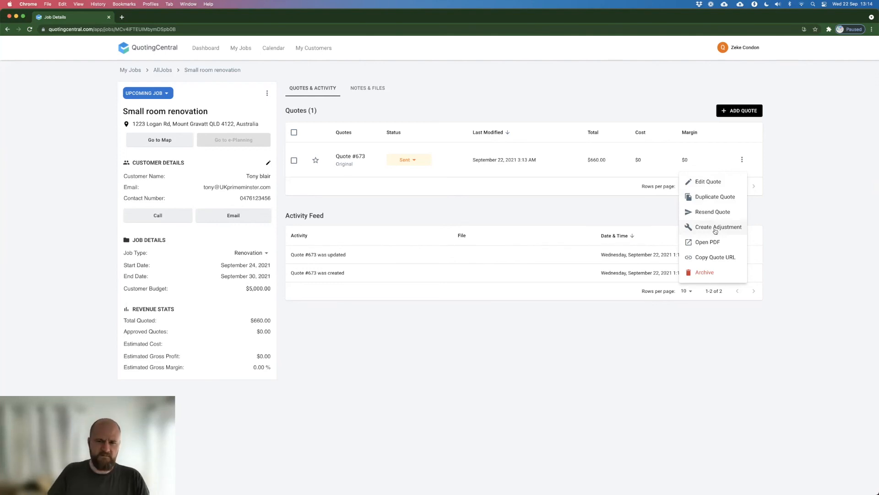
click(643, 217)
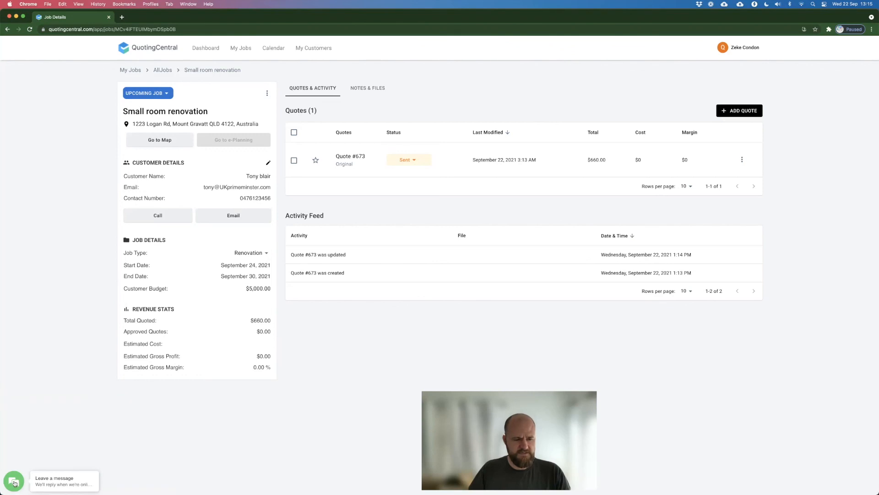
click(13, 482)
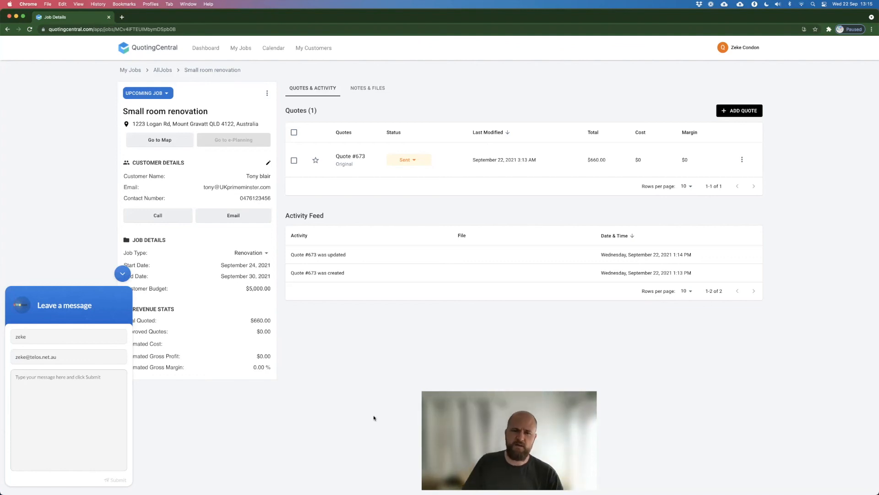
click(123, 274)
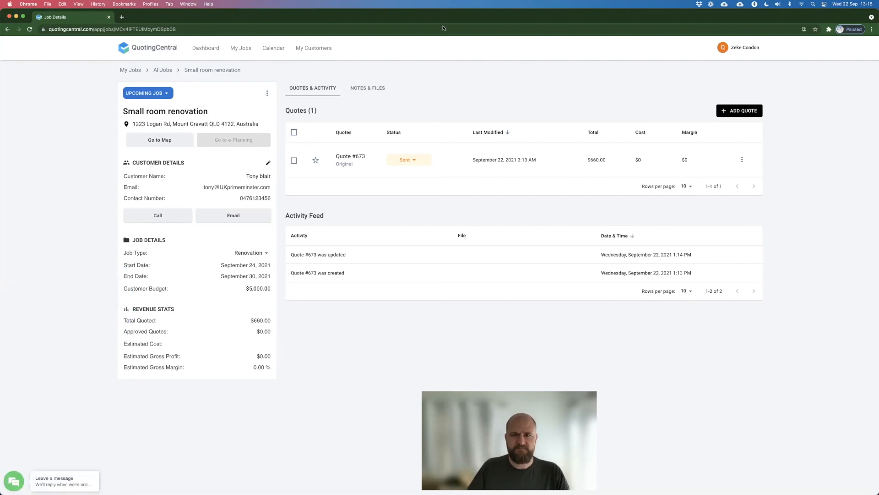